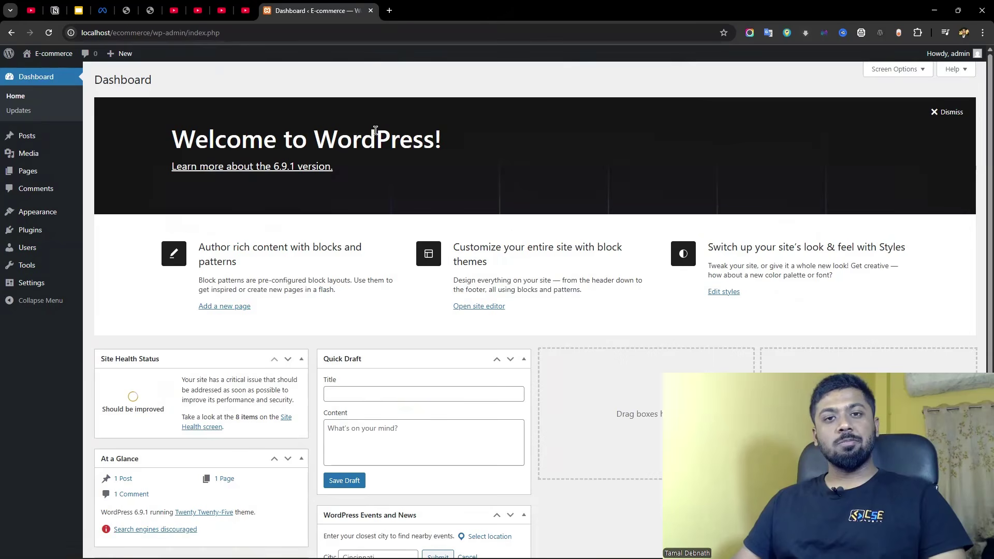
# - Search the plugin directory for loginpress, then install and activate the LoginPress custom login page plugin
pyautogui.moveTo(60, 229)
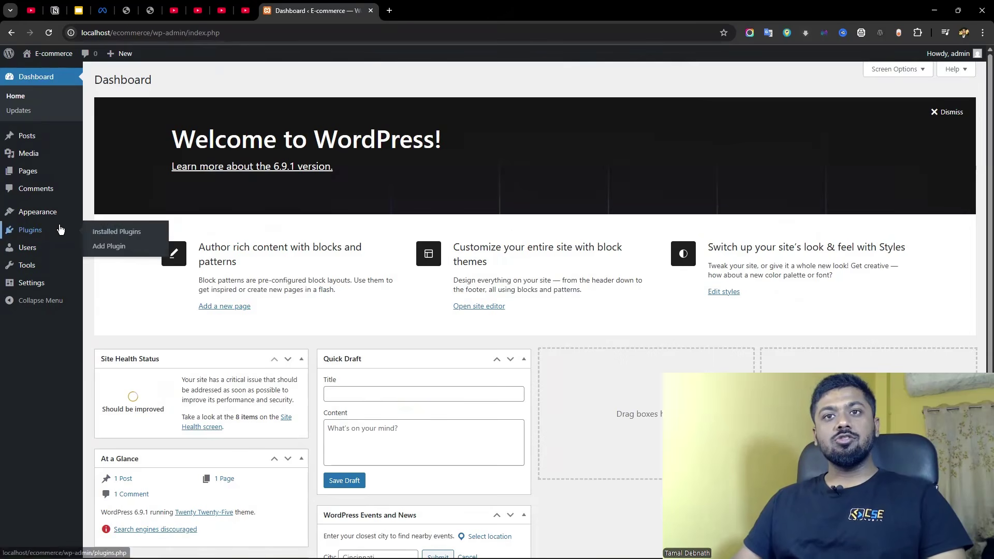
pyautogui.click(136, 246)
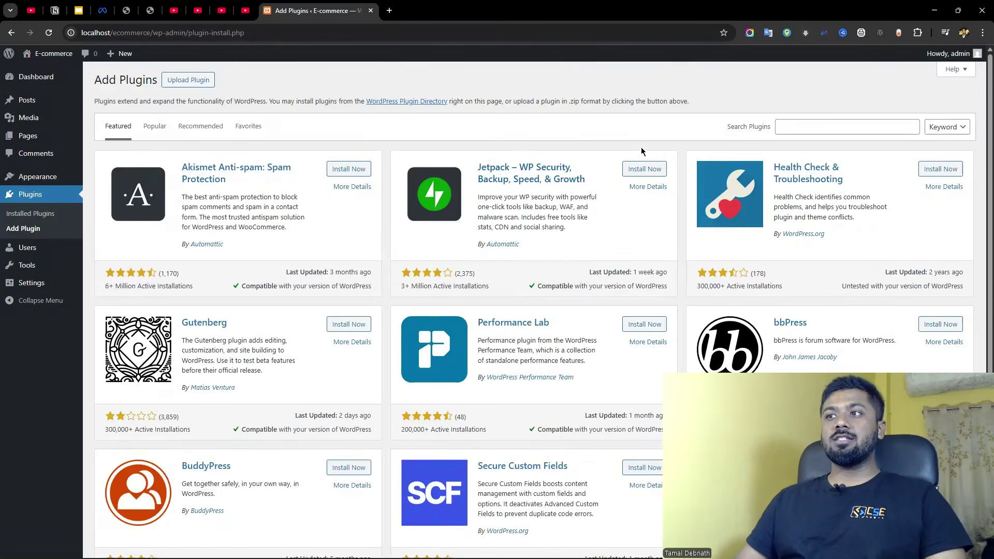
pyautogui.click(809, 130)
pyautogui.write('loginpre')
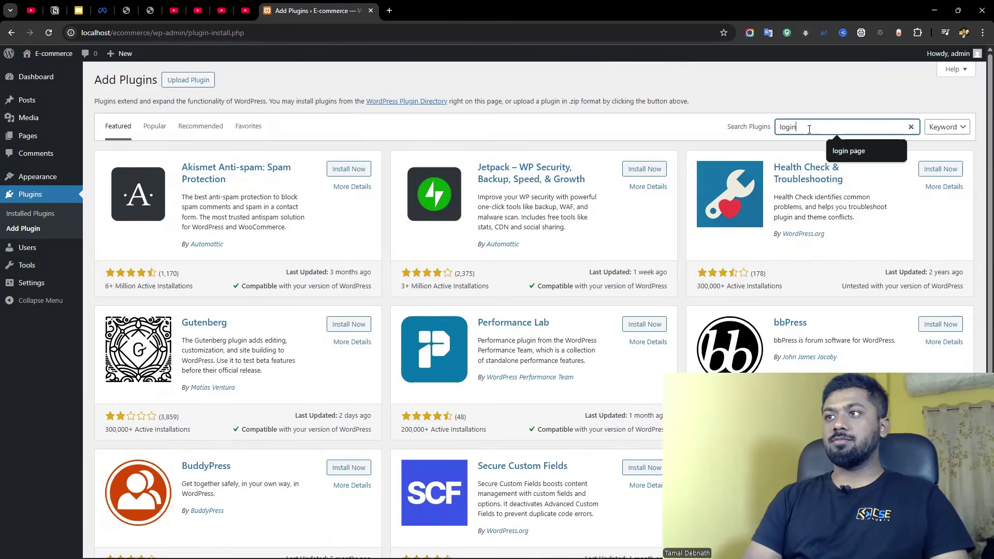
pyautogui.write('ss')
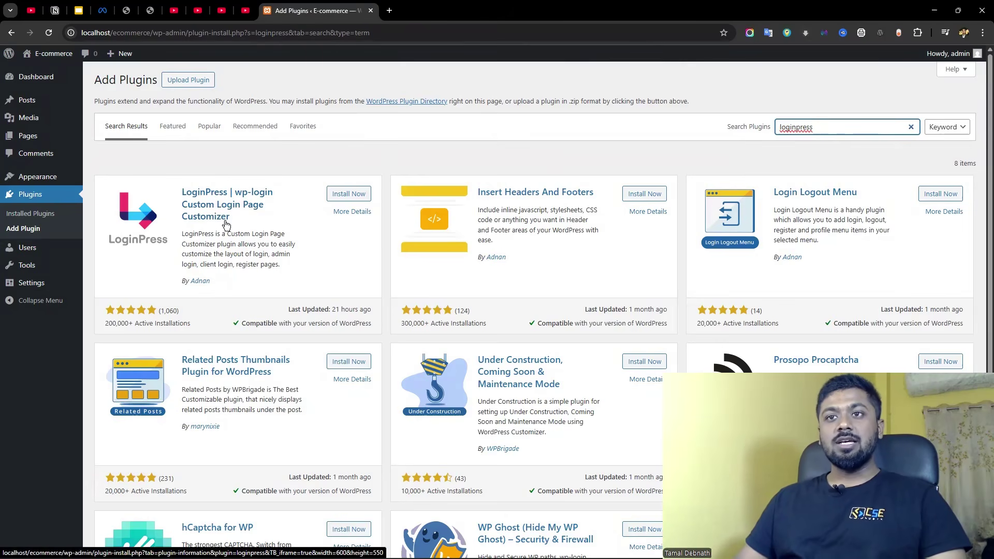
pyautogui.click(346, 198)
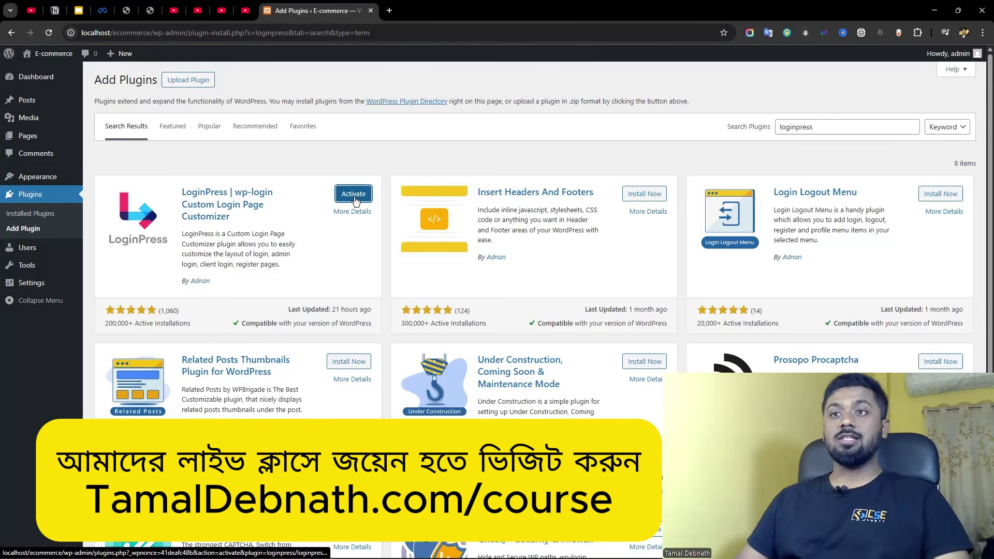
pyautogui.click(353, 194)
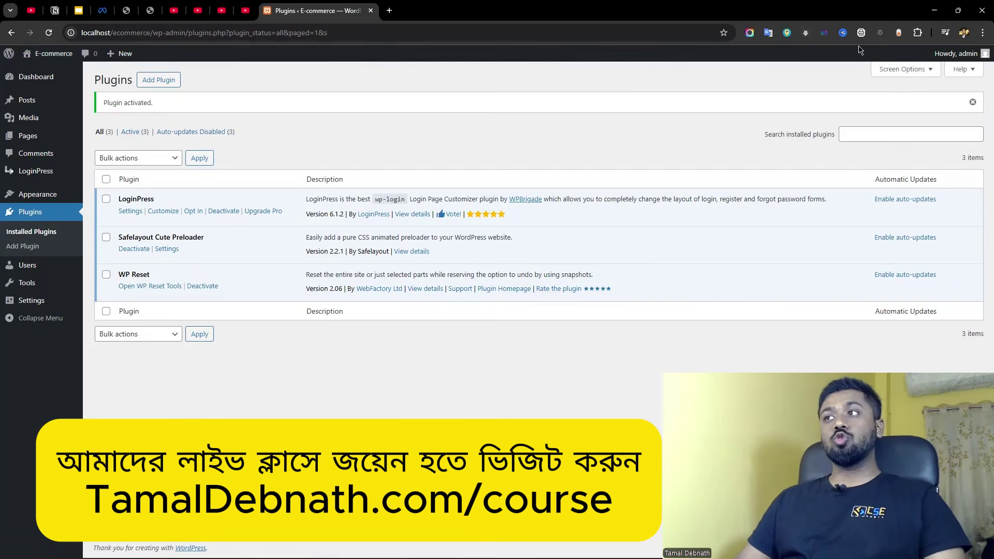
# - Open the site localhost/ecommerce in a new incognito window
pyautogui.click(982, 33)
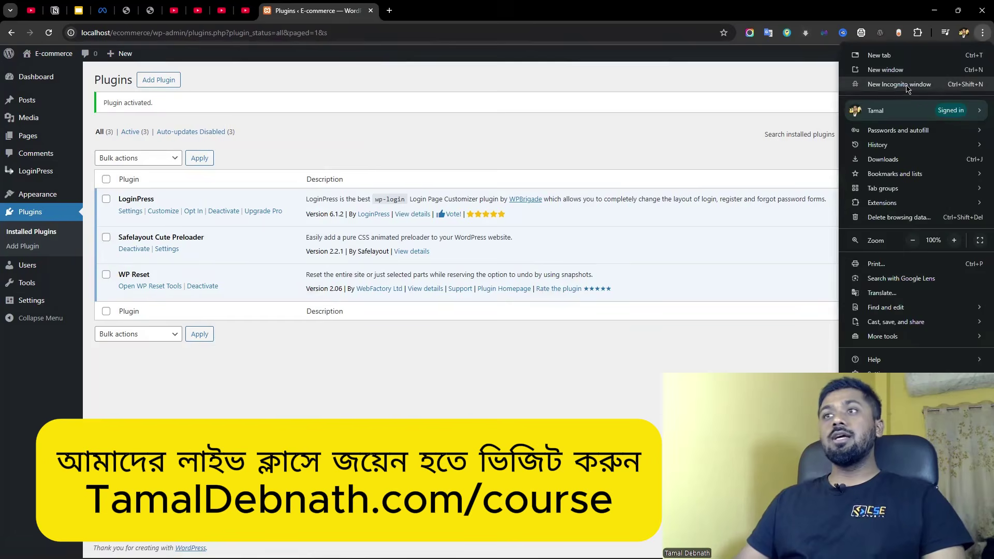
pyautogui.click(906, 86)
pyautogui.write('l')
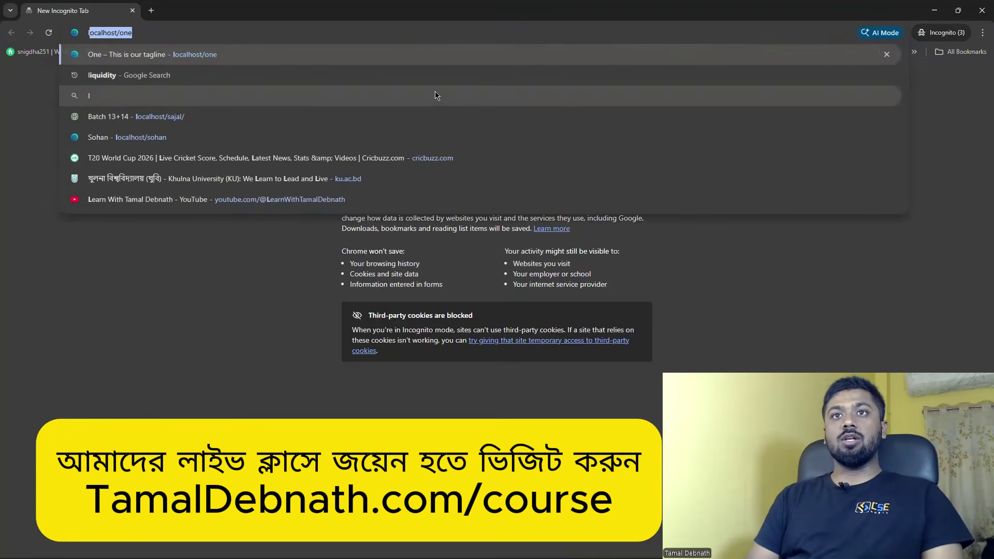
pyautogui.write('ocalhost/e')
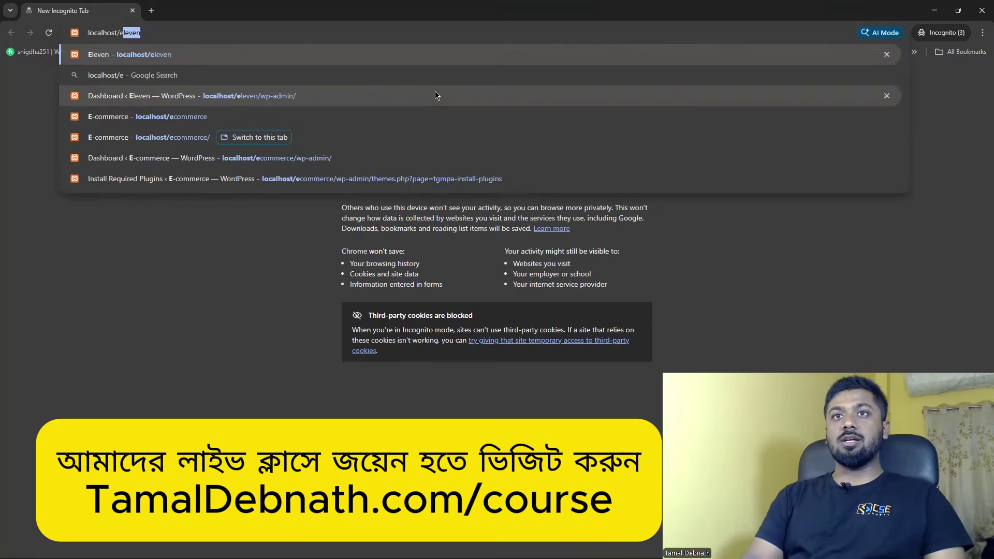
pyautogui.write('co')
pyautogui.press('Return')
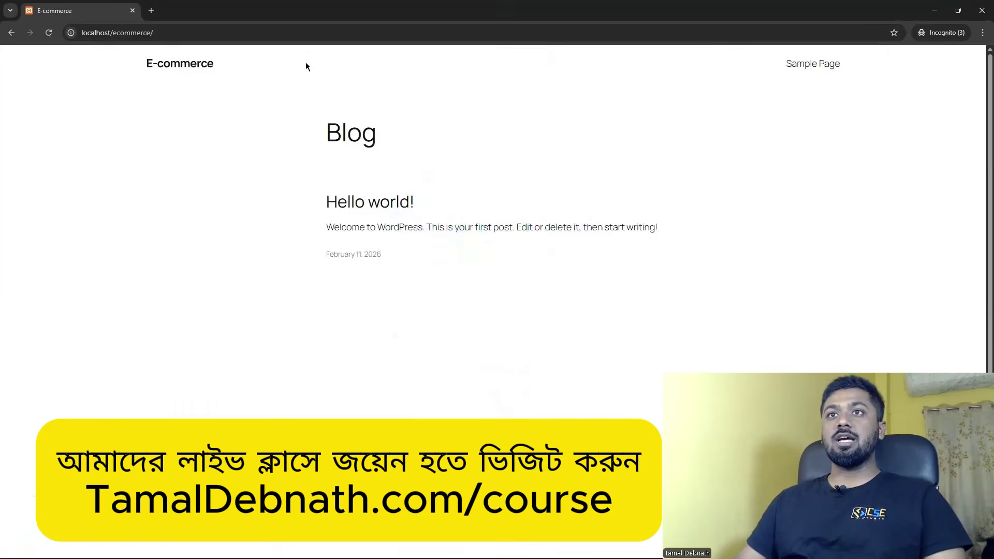
# - Go to the E-commerce site's wp-admin address to view its login page
pyautogui.click(313, 32)
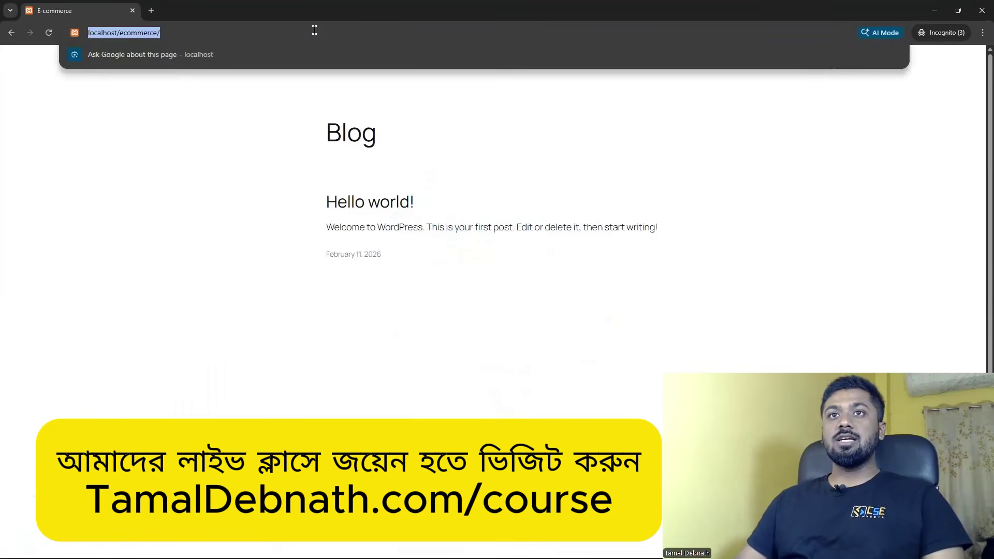
pyautogui.click(363, 35)
pyautogui.write('wp-')
pyautogui.press('Return')
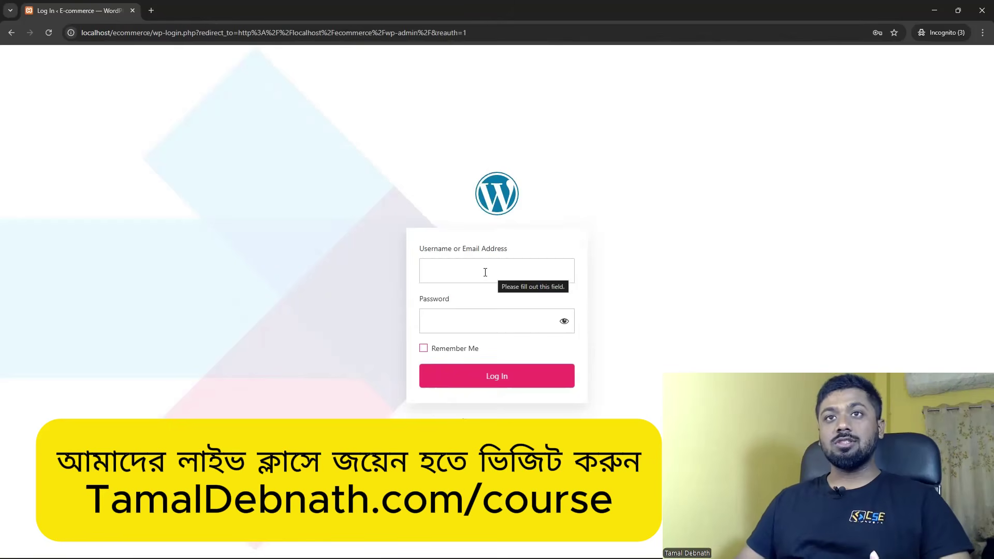
# - Open the wp-admin login page of localhost/one in another tab and compare it with the E-commerce login page
pyautogui.click(151, 10)
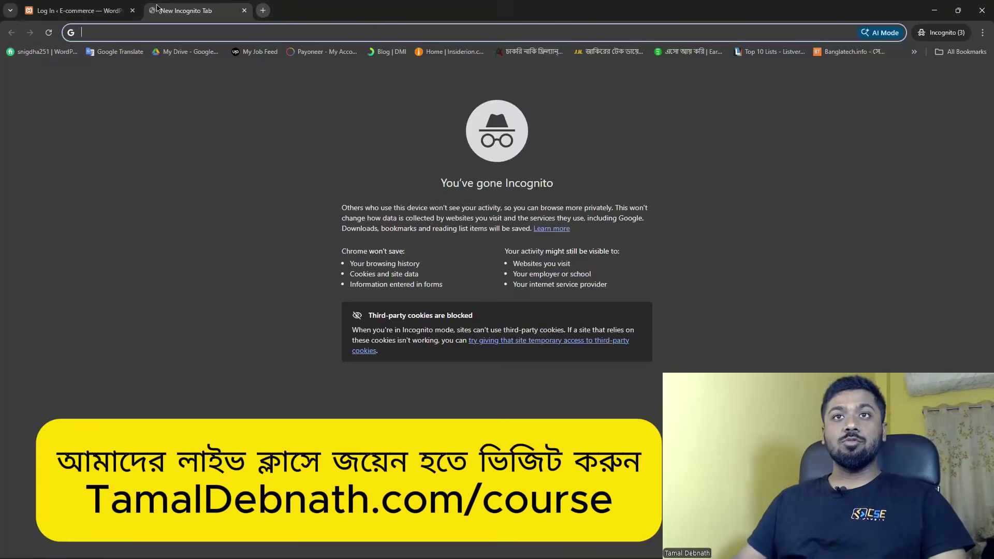
pyautogui.write('loca')
pyautogui.press('Return')
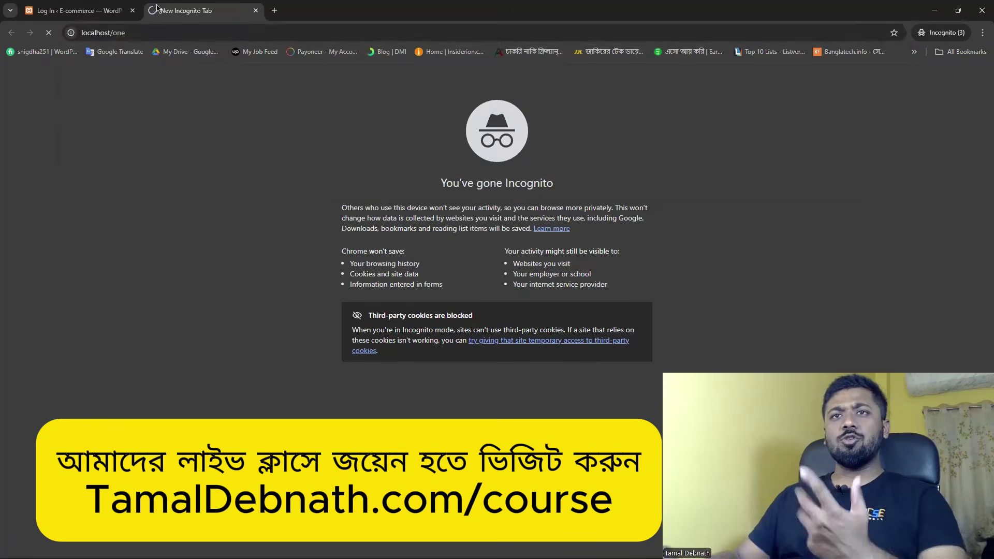
pyautogui.click(227, 39)
pyautogui.click(228, 29)
pyautogui.write('/wp-')
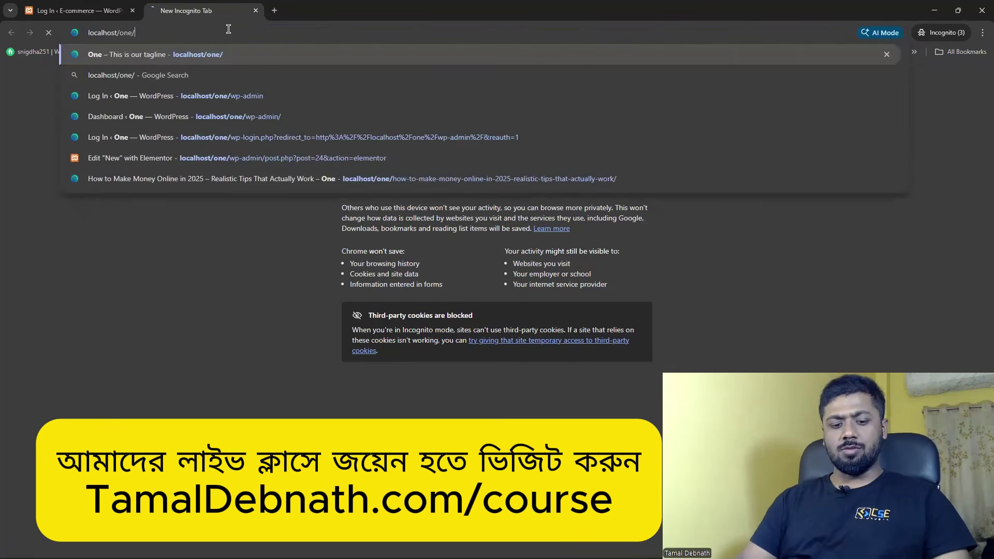
pyautogui.press('Return')
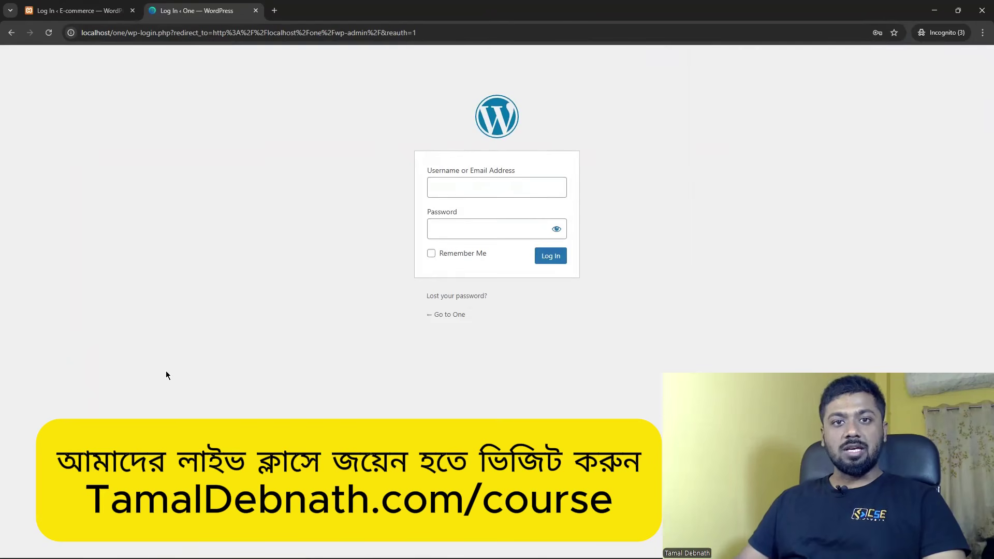
pyautogui.click(70, 4)
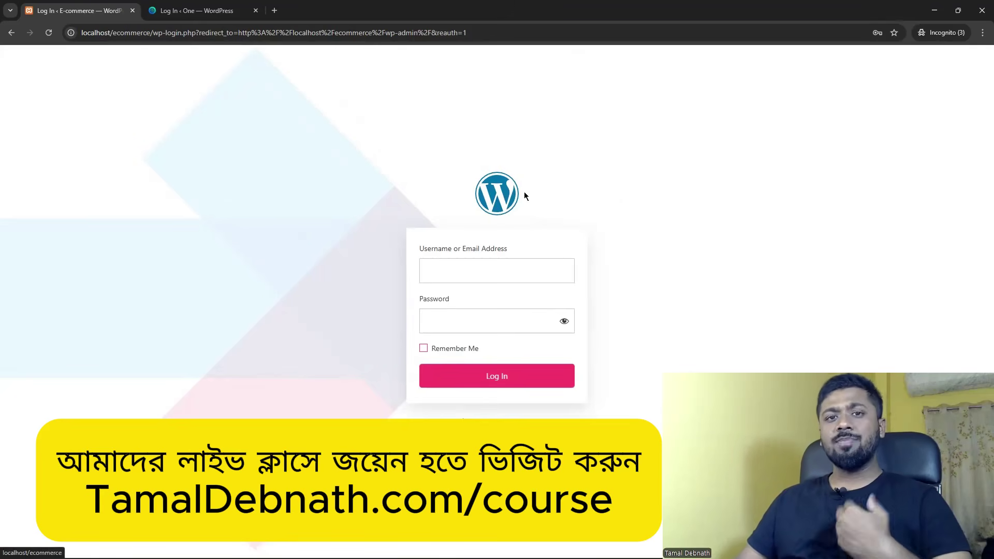
# - Return to the admin window and open the LoginPress plugin's settings, skipping the data-sharing opt-in
pyautogui.click(933, 11)
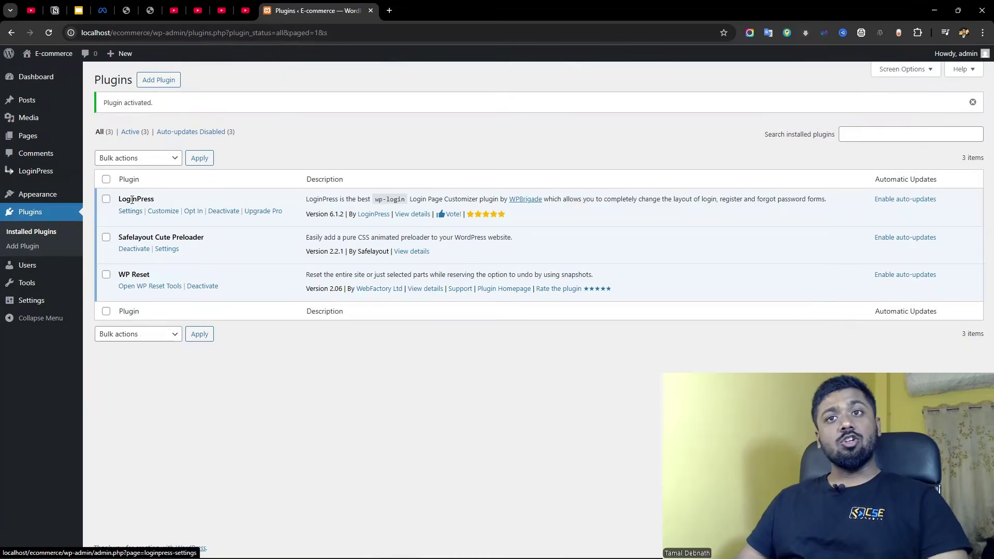
pyautogui.click(133, 215)
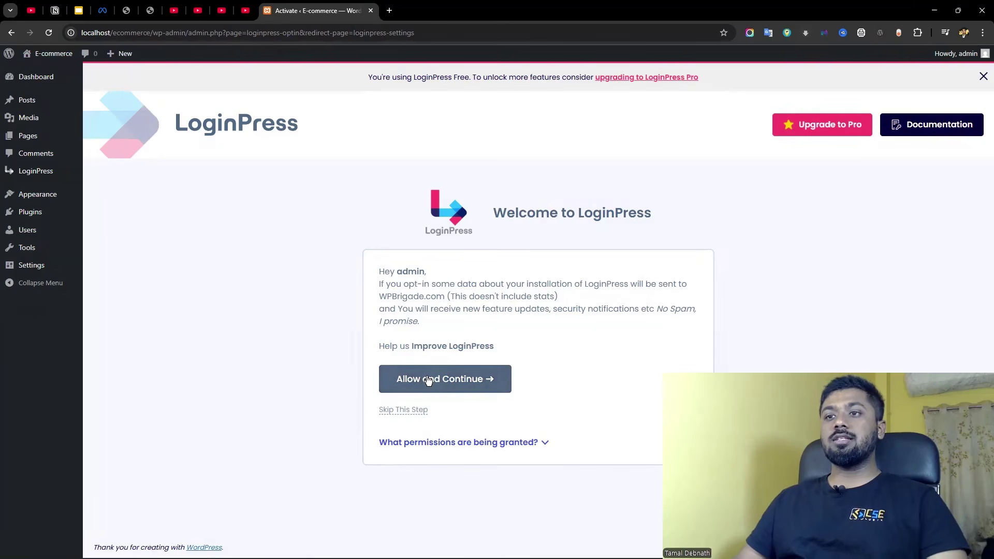
pyautogui.click(404, 411)
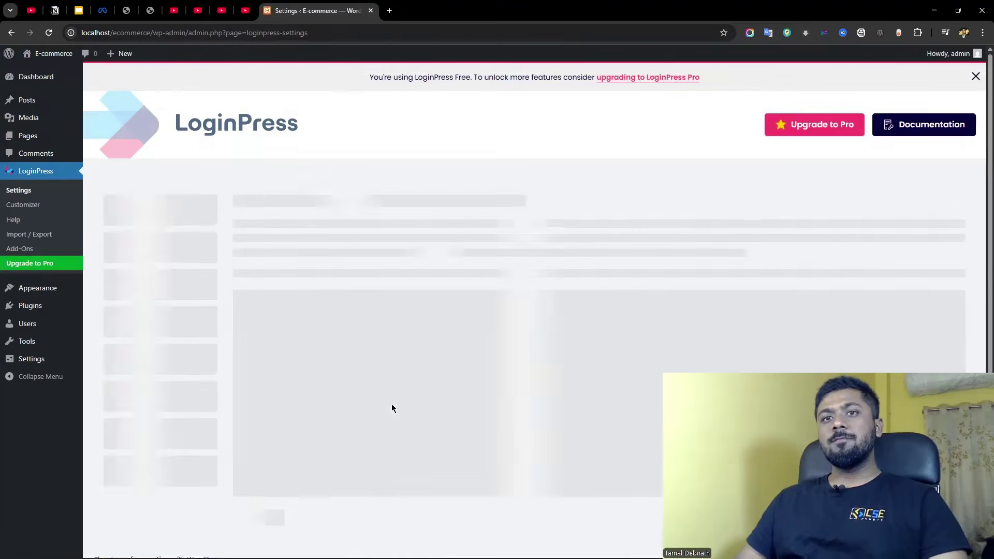
# - Review the options on the LoginPress settings page, from password reset and session expiry through to removing settings on uninstall
pyautogui.scroll(-4, 593, 276)
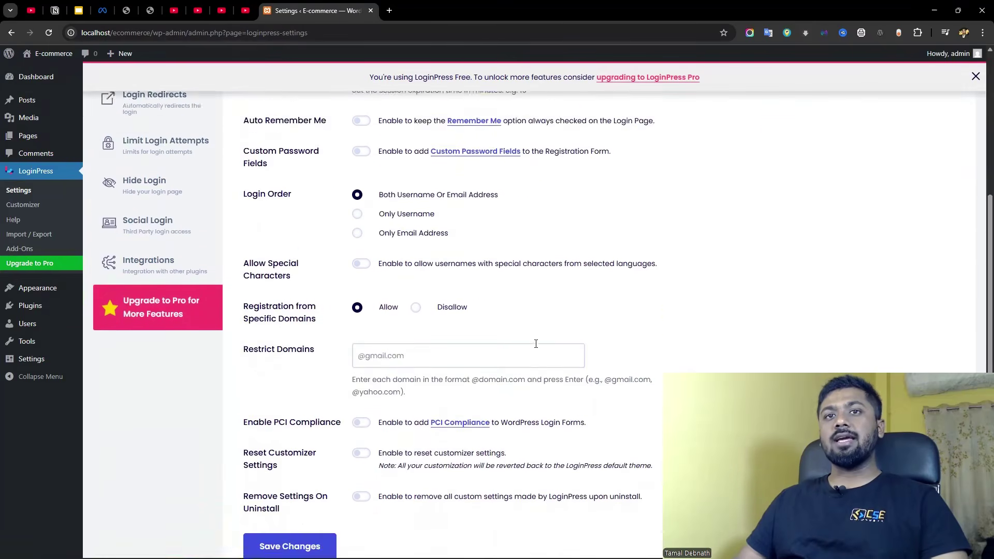
pyautogui.scroll(4, 534, 347)
pyautogui.scroll(-5, 402, 181)
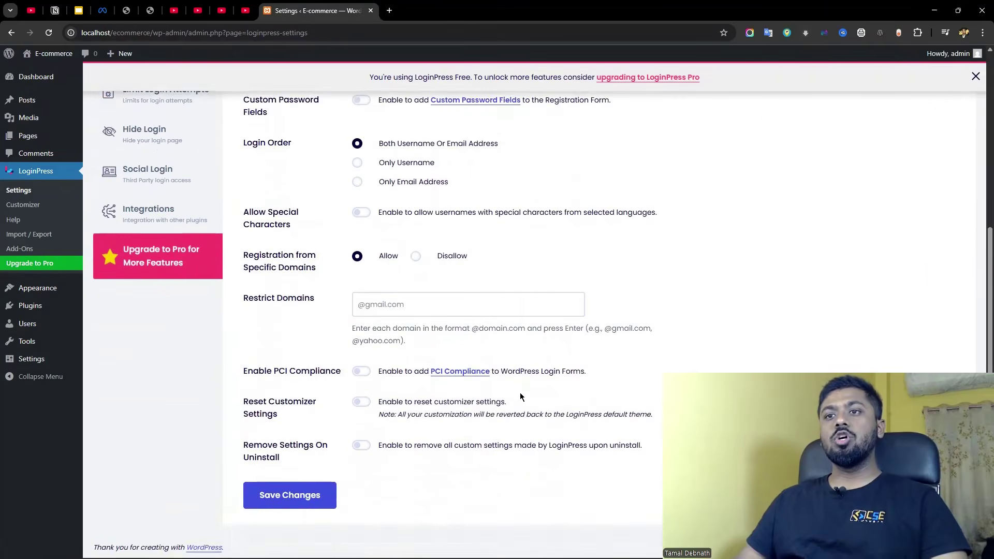
pyautogui.scroll(5, 519, 377)
pyautogui.scroll(-2, 560, 355)
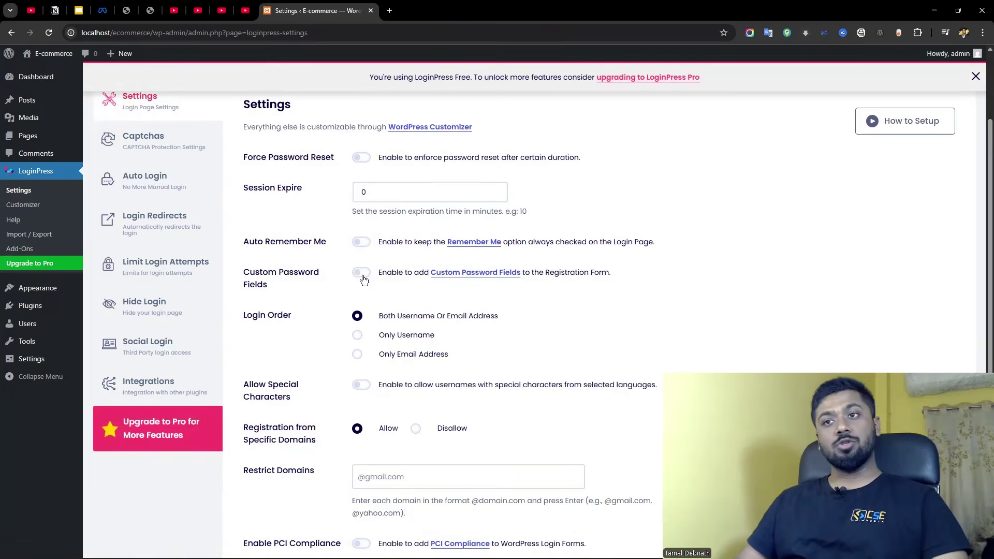
pyautogui.scroll(-3, 364, 279)
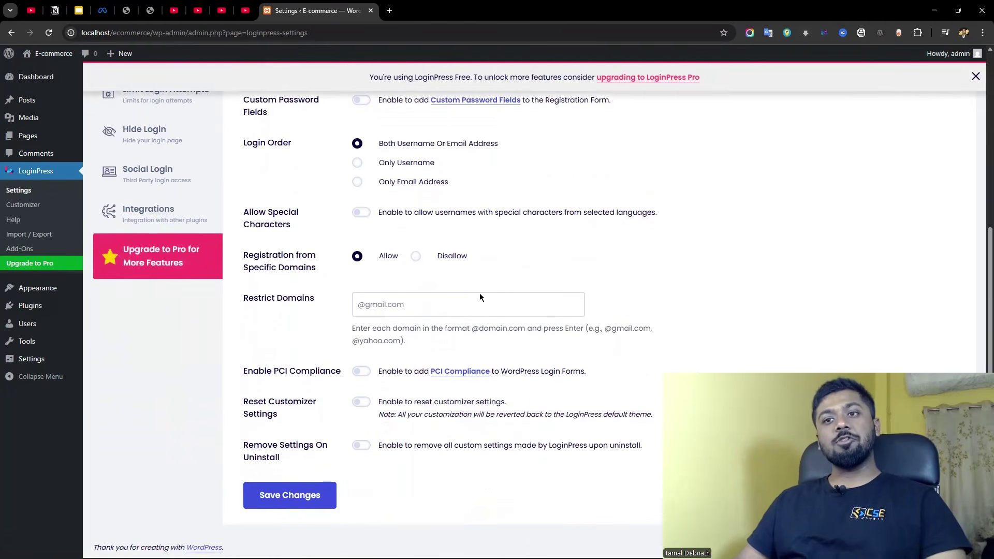
pyautogui.scroll(5, 480, 293)
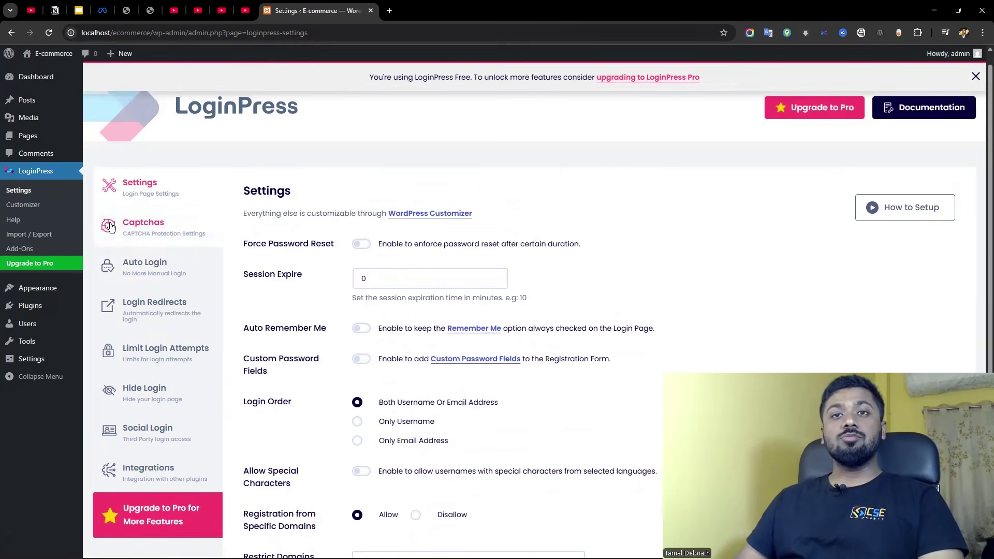
# - Open the LoginPress customizer and replace the login form logo with the globe image from the media library
pyautogui.click(50, 209)
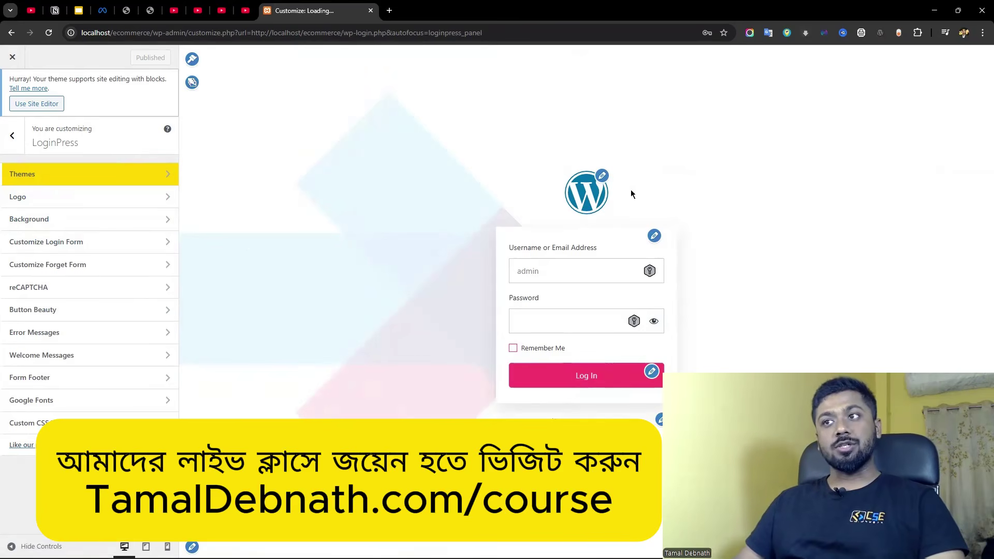
pyautogui.click(602, 177)
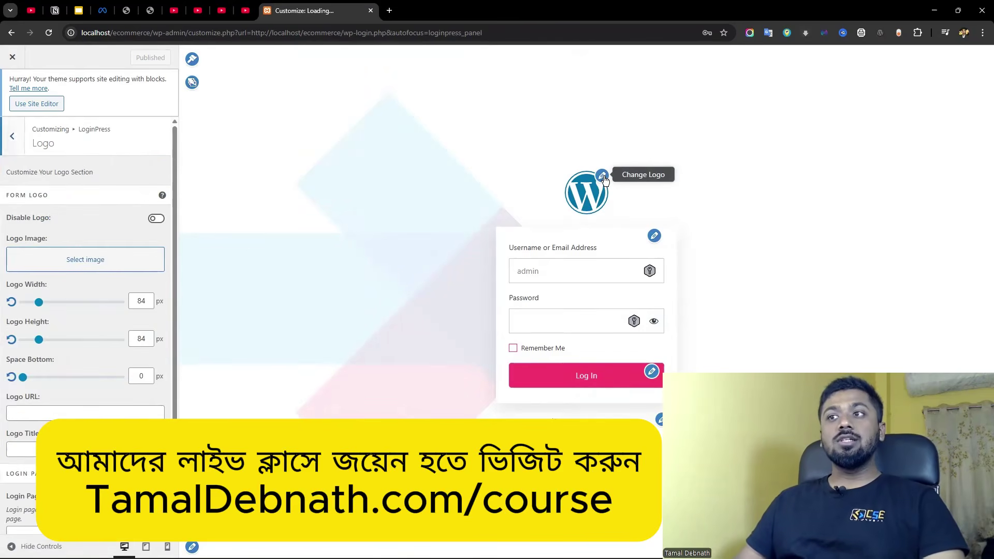
pyautogui.click(102, 259)
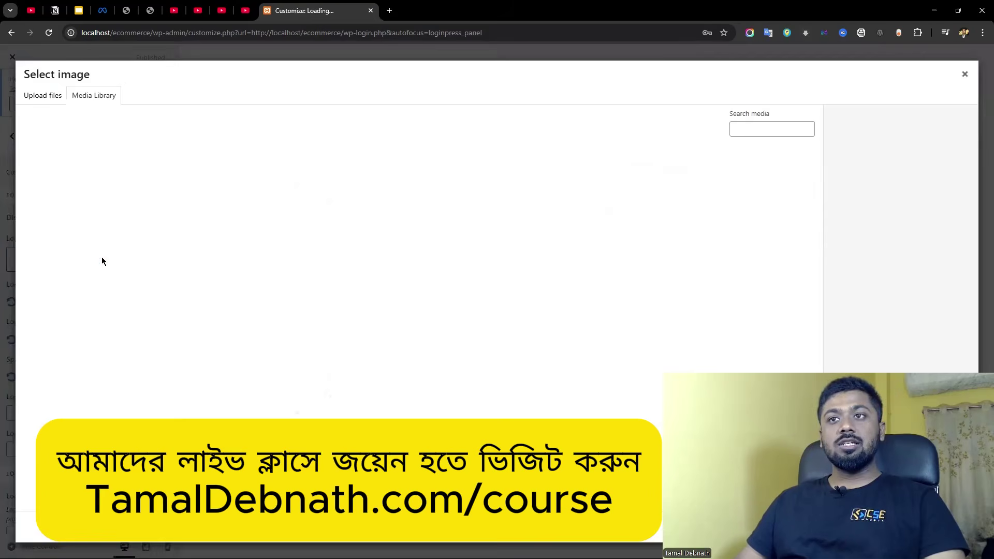
pyautogui.click(56, 184)
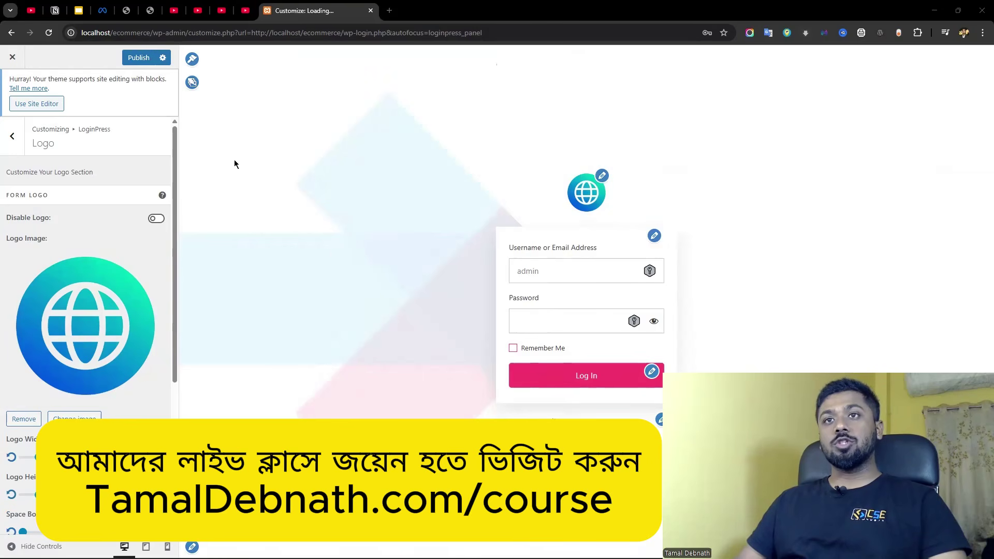
# - Set the login page background to the dark blue-green rocky night landscape from the background gallery
pyautogui.click(192, 83)
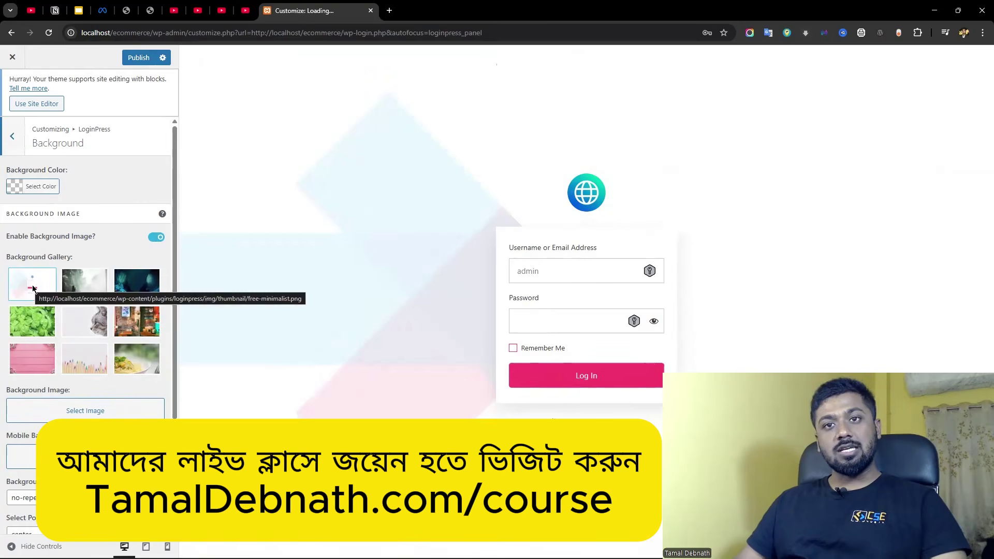
pyautogui.click(73, 283)
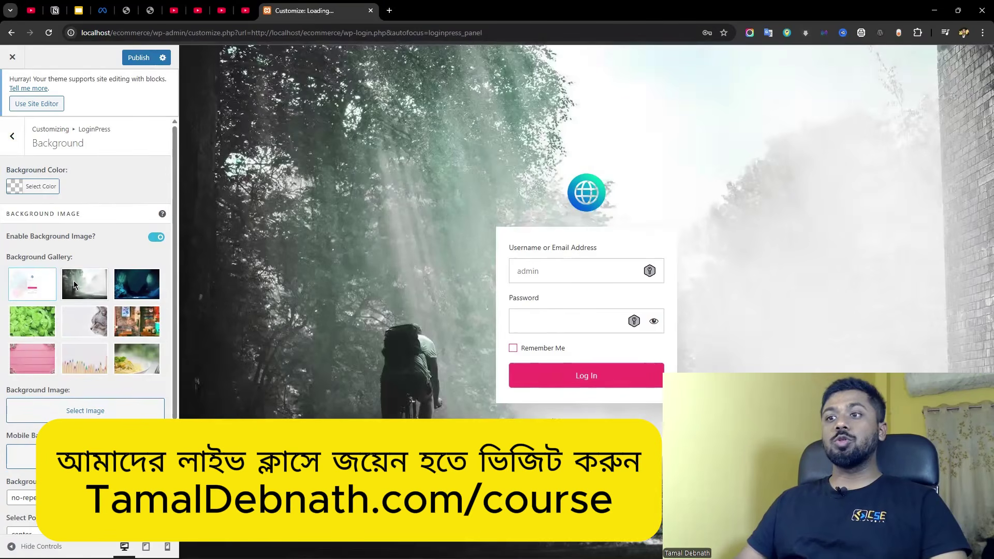
pyautogui.click(125, 286)
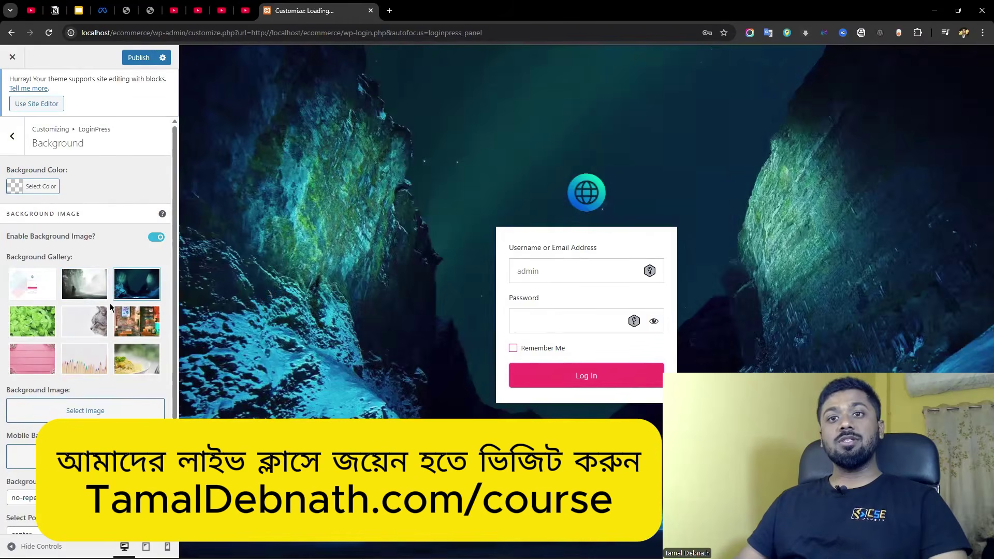
pyautogui.click(104, 411)
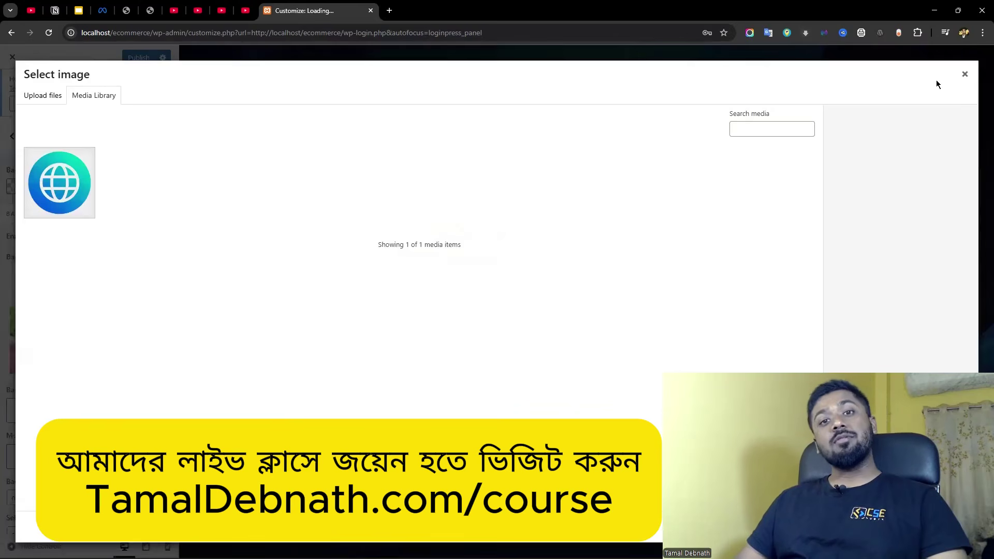
pyautogui.click(963, 75)
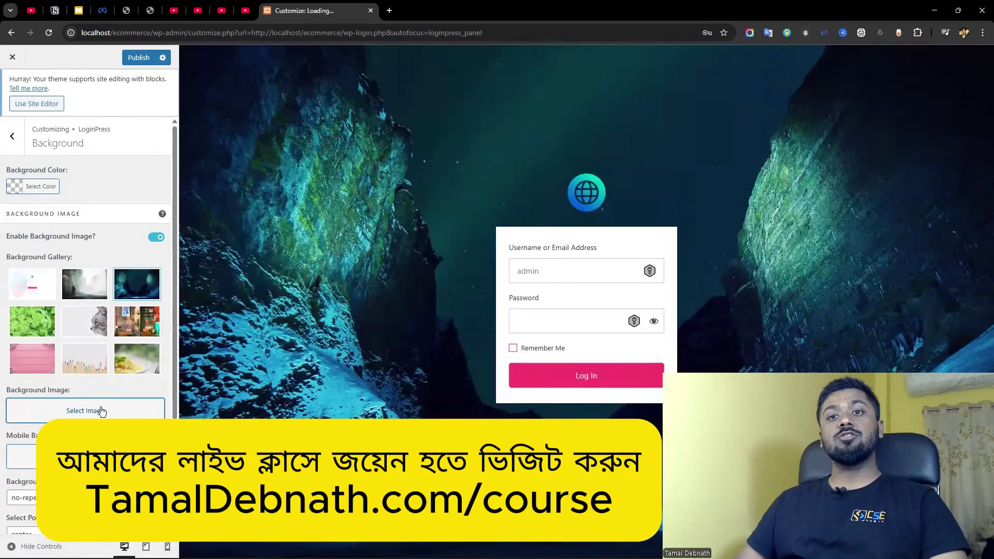
pyautogui.scroll(-1, 101, 410)
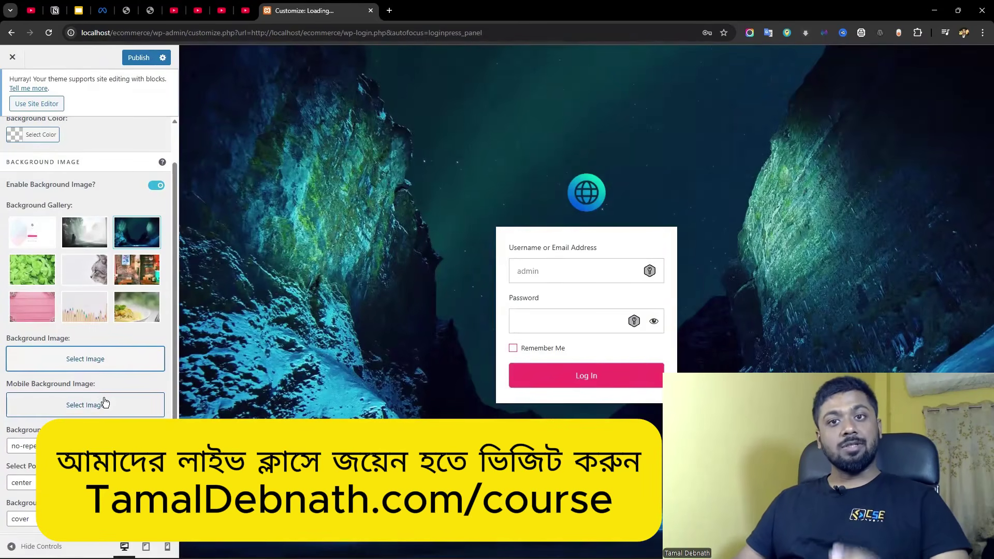
# - Set the background video medium to YouTube in the login page's background settings
pyautogui.scroll(-2, 105, 402)
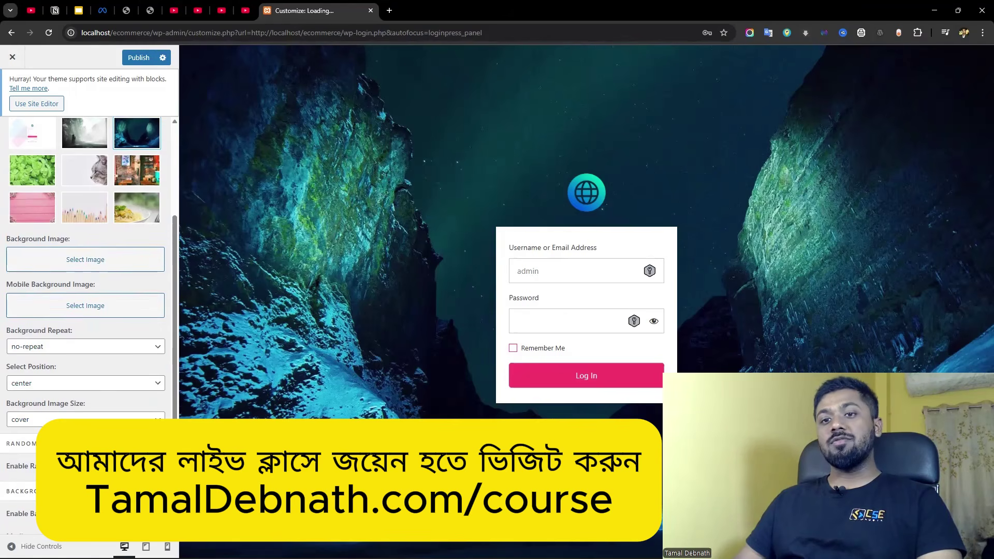
pyautogui.scroll(-2, 85, 311)
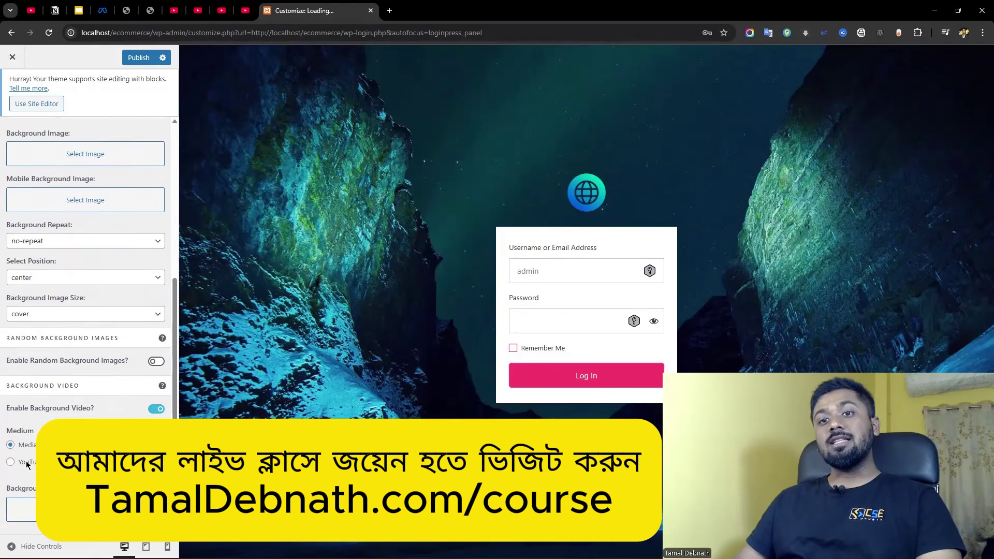
pyautogui.click(26, 460)
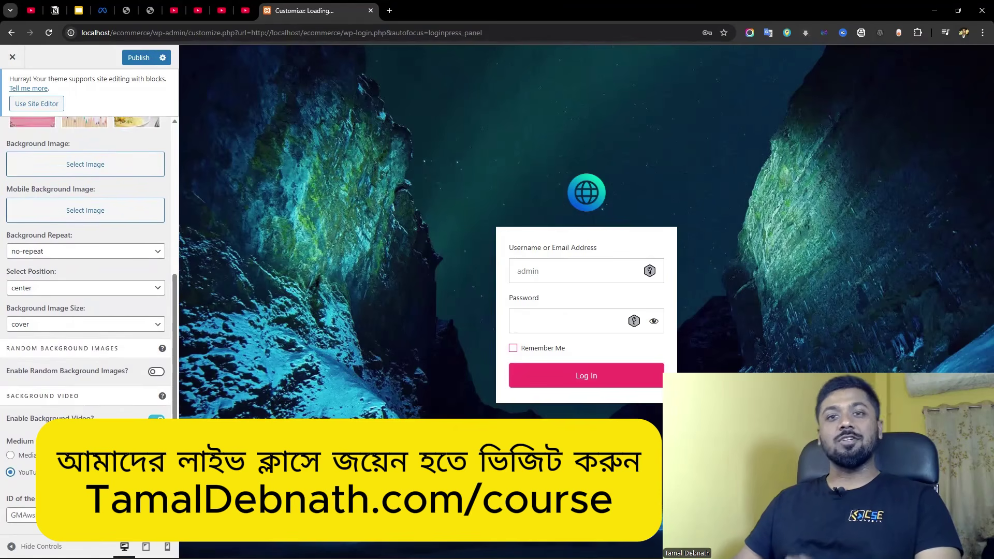
# - Try several background gallery images and set the grey cat close-up as the login page background
pyautogui.scroll(5, 13, 459)
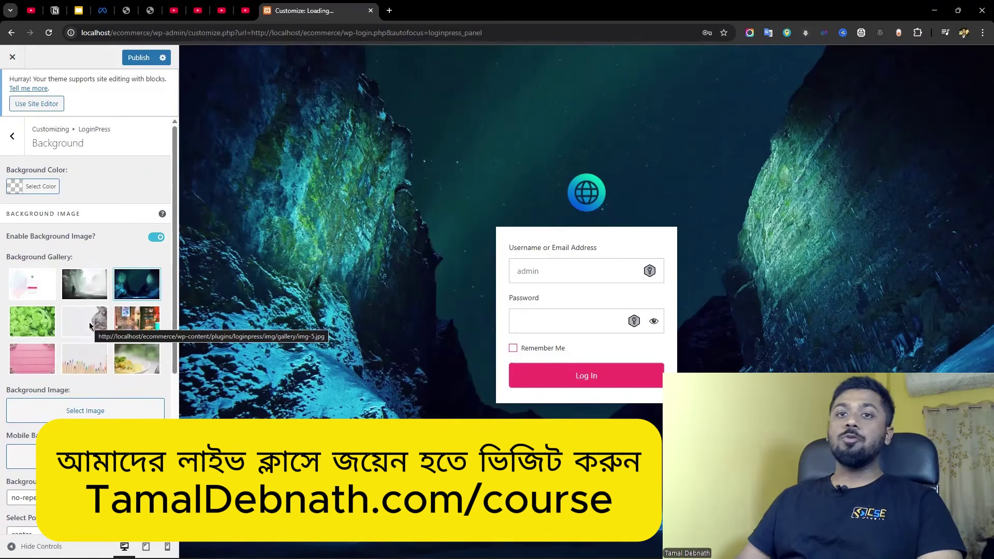
pyautogui.click(89, 322)
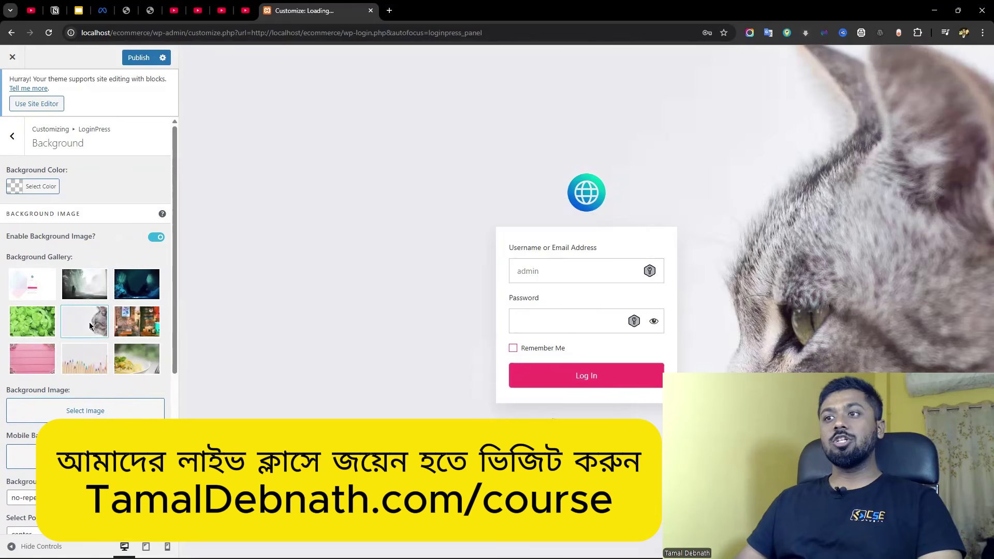
pyautogui.click(73, 293)
pyautogui.click(138, 350)
pyautogui.click(84, 357)
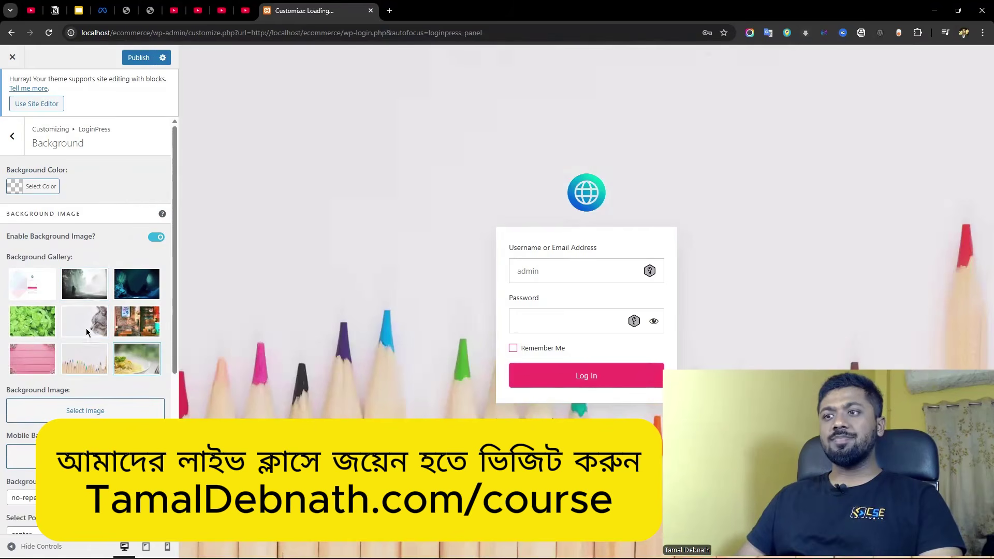
pyautogui.click(86, 321)
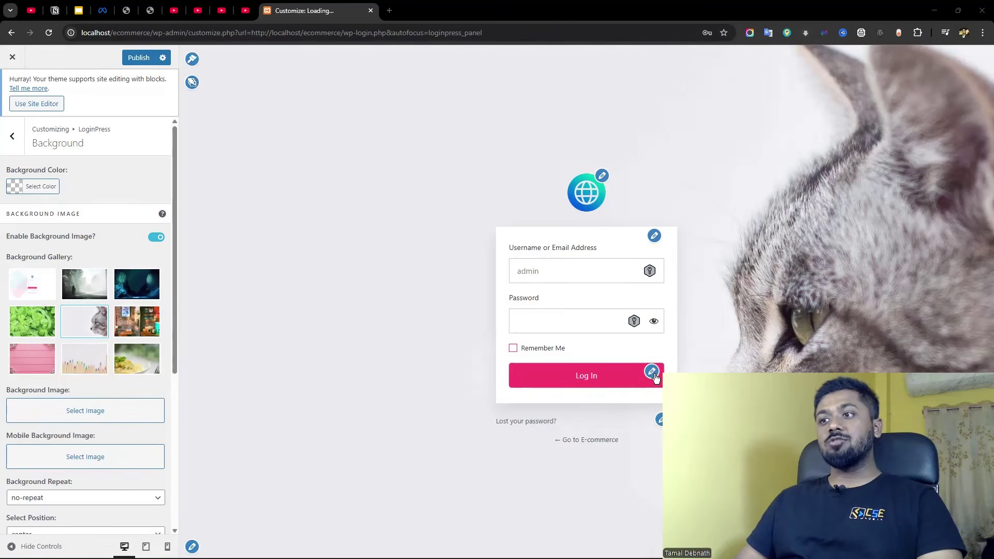
# - Open the login form's customization settings and set the form background color to white, rgb(255,255,255)
pyautogui.click(655, 237)
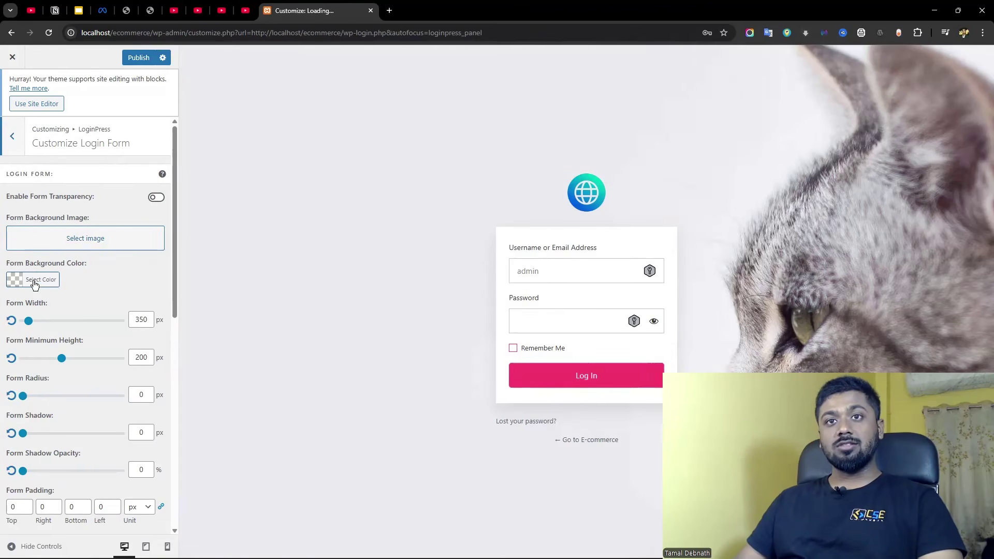
pyautogui.click(75, 239)
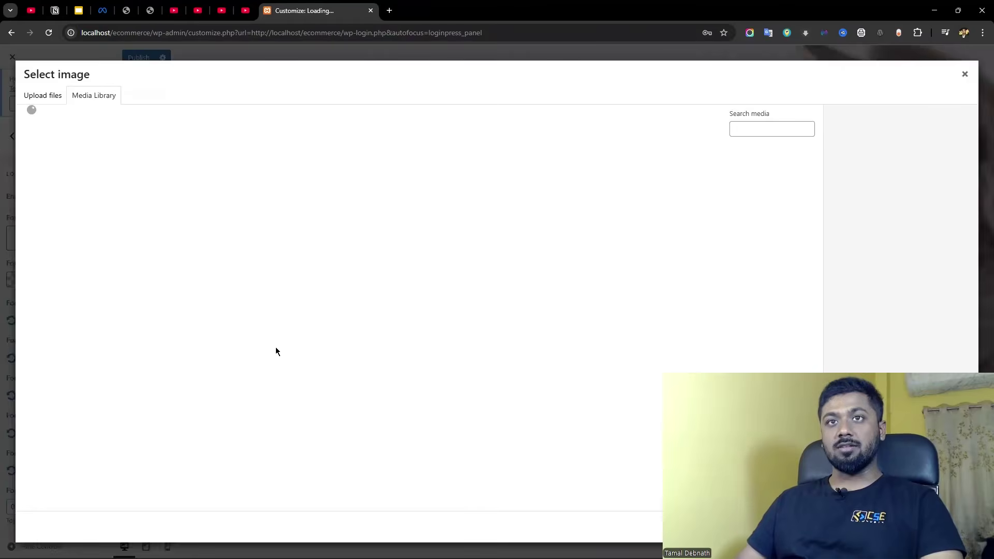
pyautogui.click(964, 74)
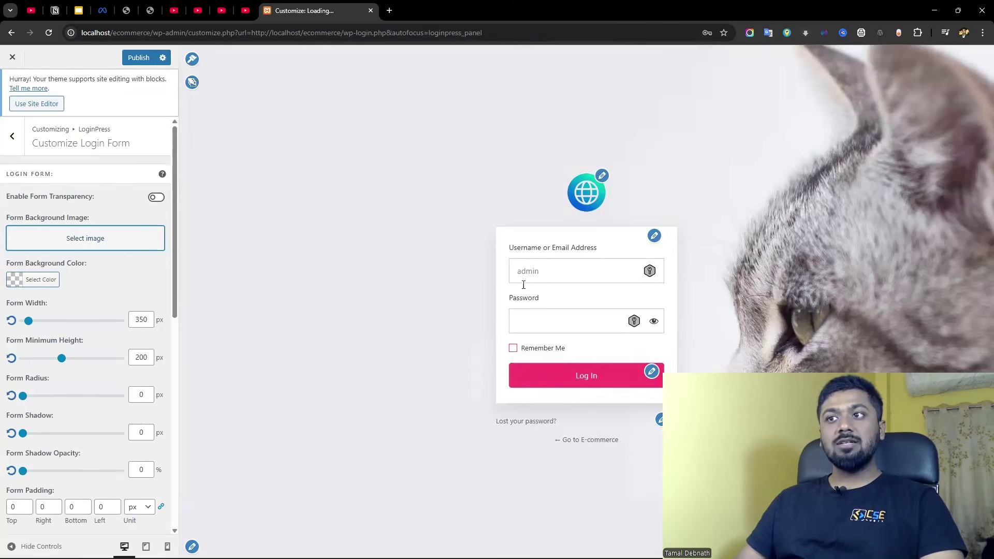
pyautogui.click(32, 282)
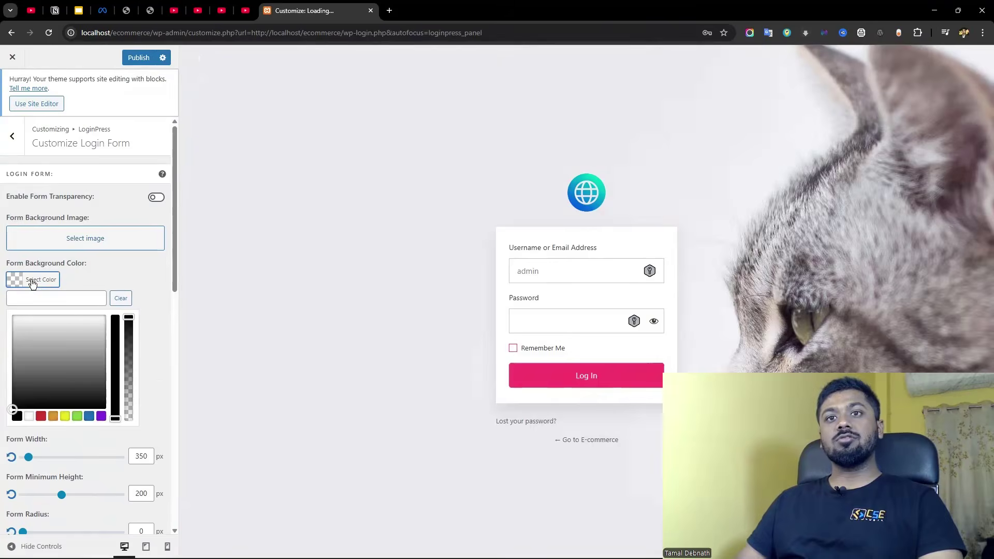
pyautogui.moveTo(62, 355); pyautogui.dragTo(8, 314)
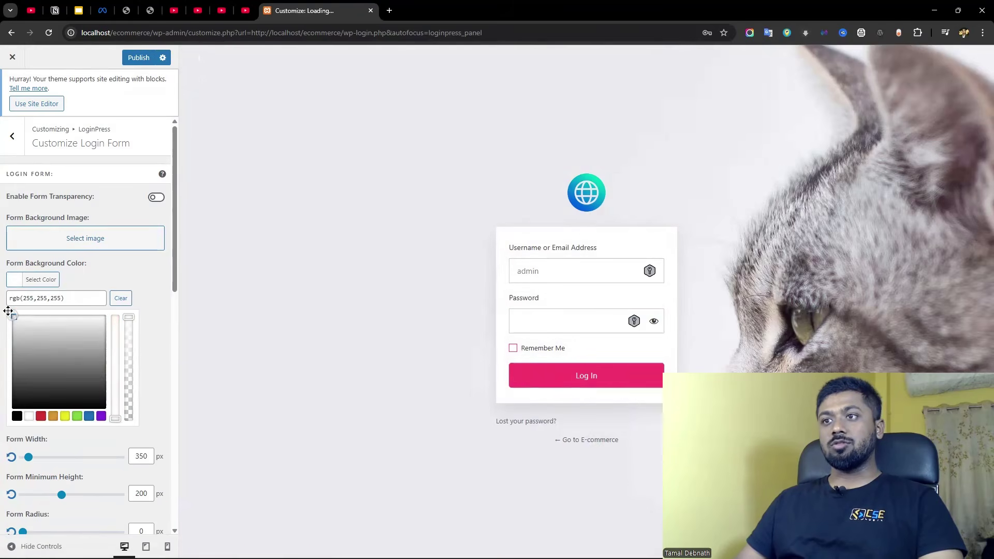
pyautogui.click(1, 320)
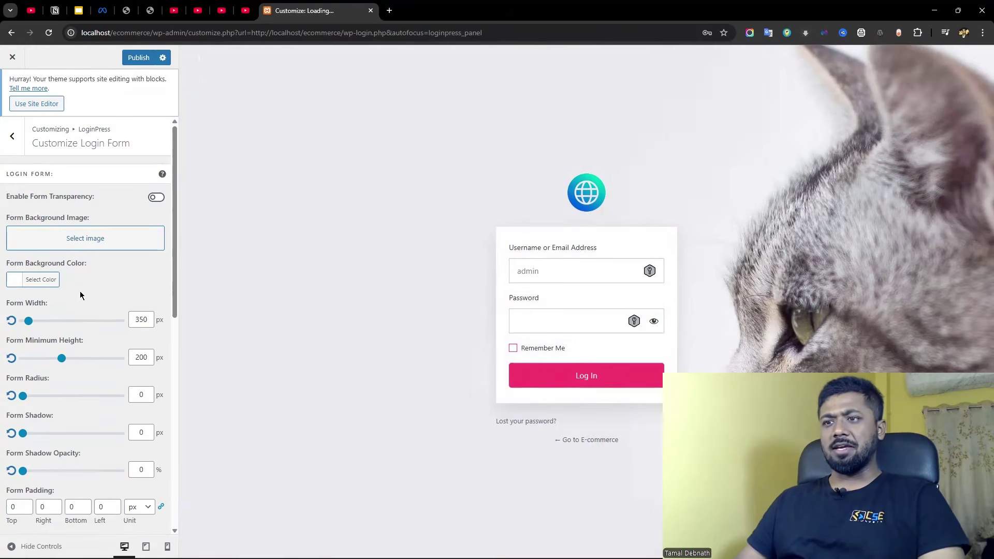
# - Set the login form's input field background color to opaque off-white, rgb(249,249,249)
pyautogui.scroll(-2, 97, 289)
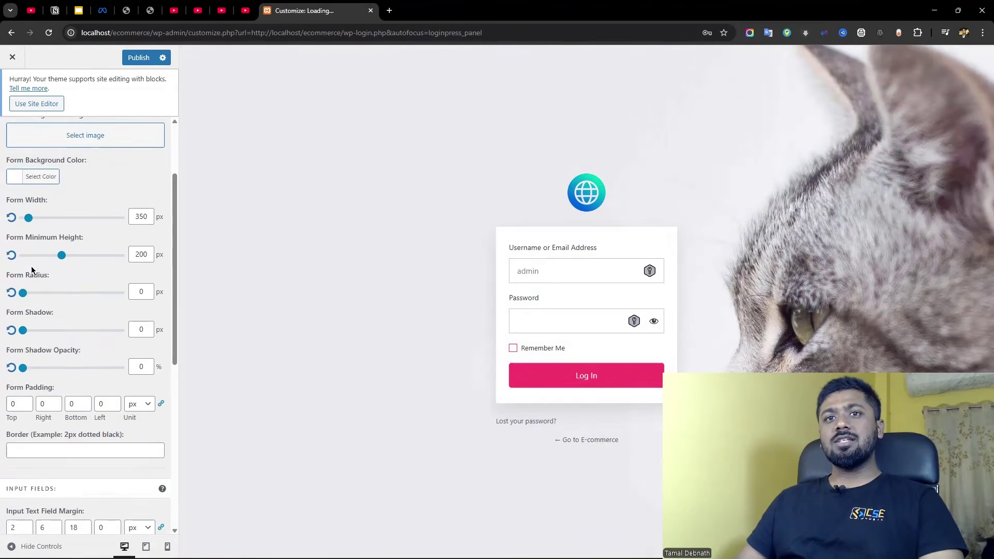
pyautogui.scroll(-4, 81, 289)
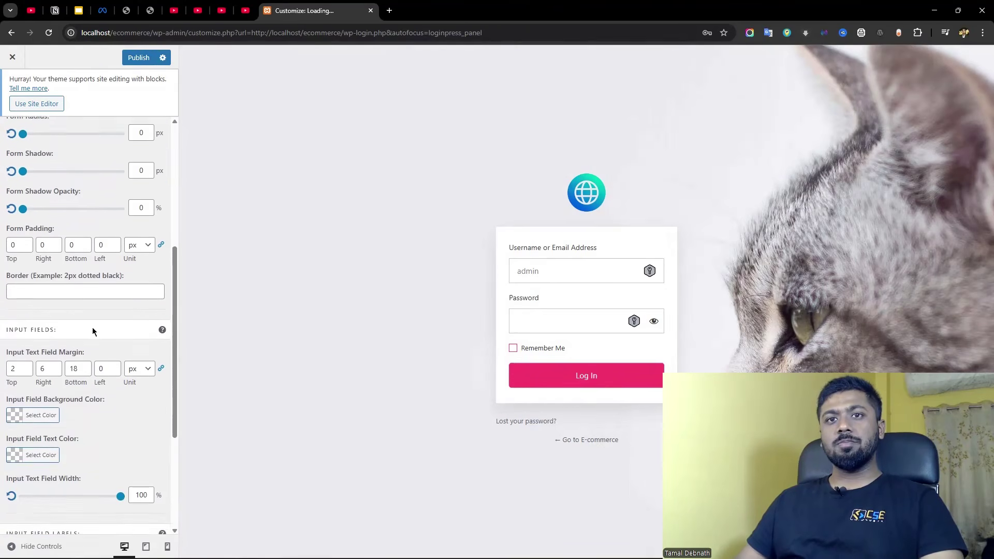
pyautogui.scroll(-2, 73, 235)
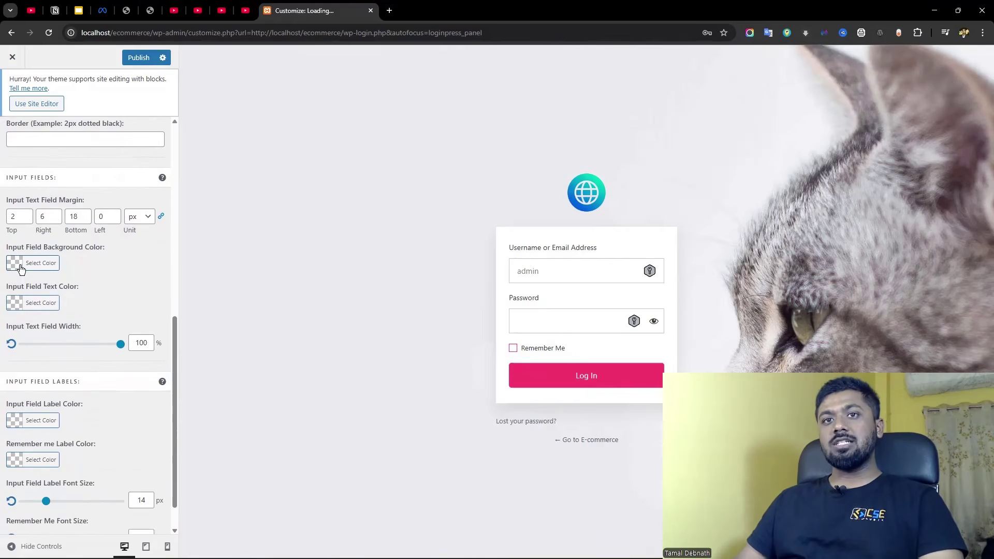
pyautogui.click(21, 268)
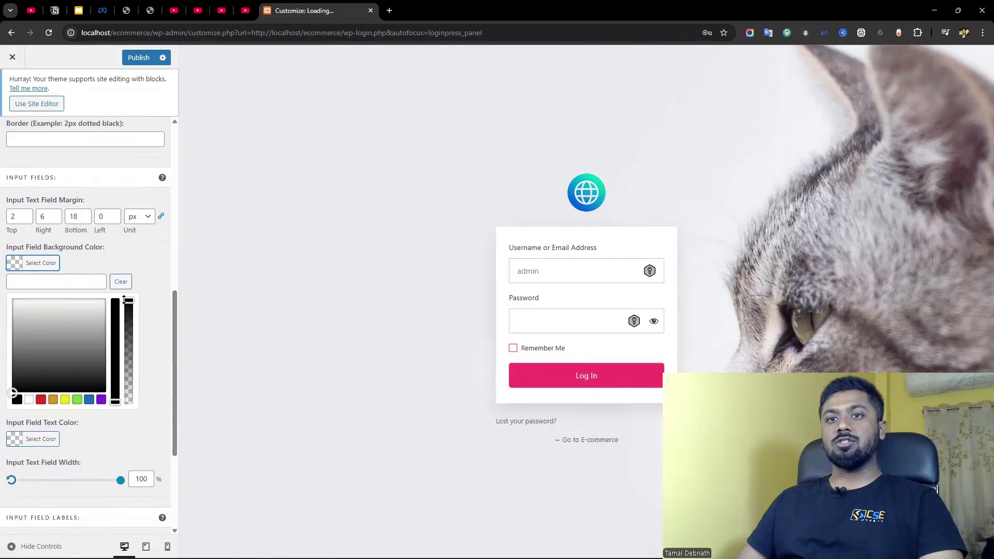
pyautogui.moveTo(125, 299); pyautogui.dragTo(136, 413)
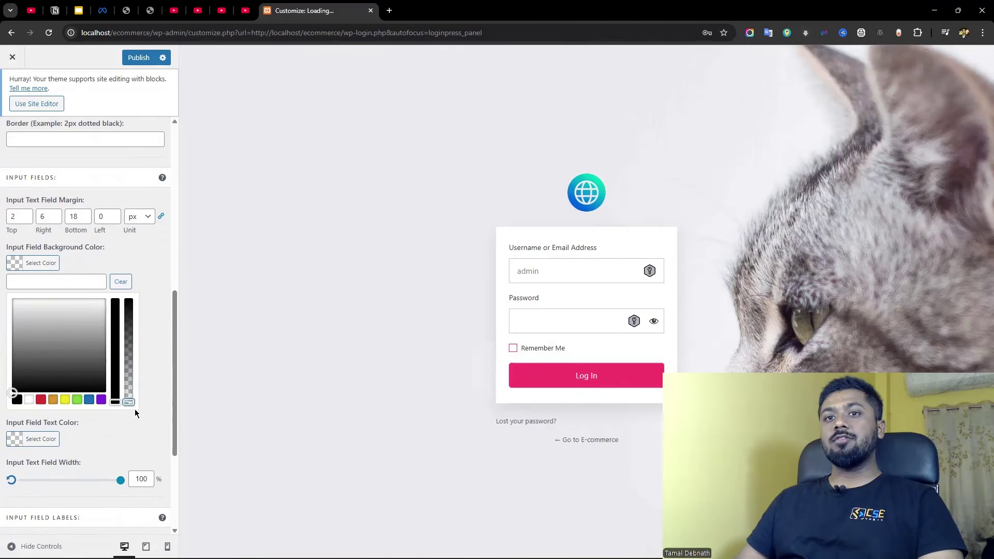
pyautogui.click(45, 355)
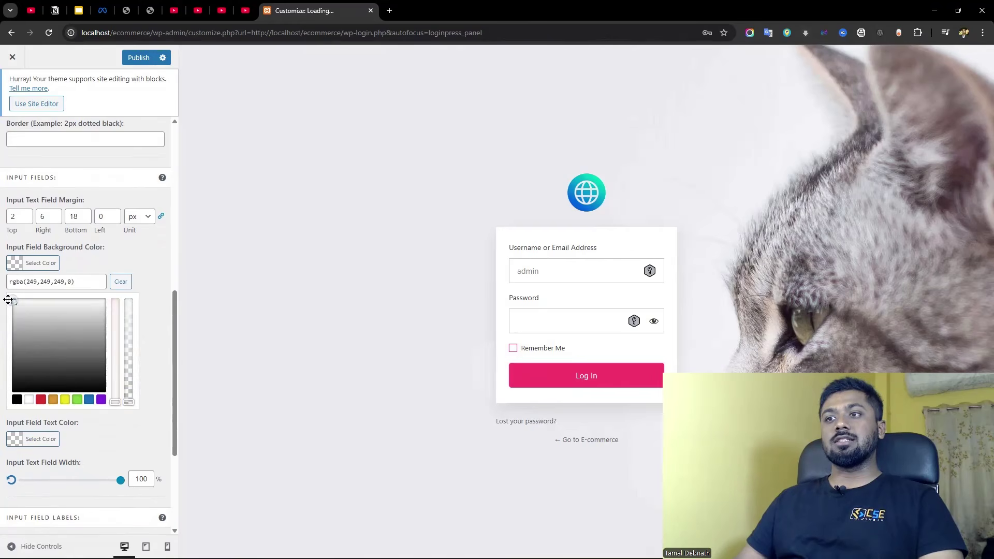
pyautogui.click(52, 266)
pyautogui.moveTo(126, 310); pyautogui.dragTo(135, 291)
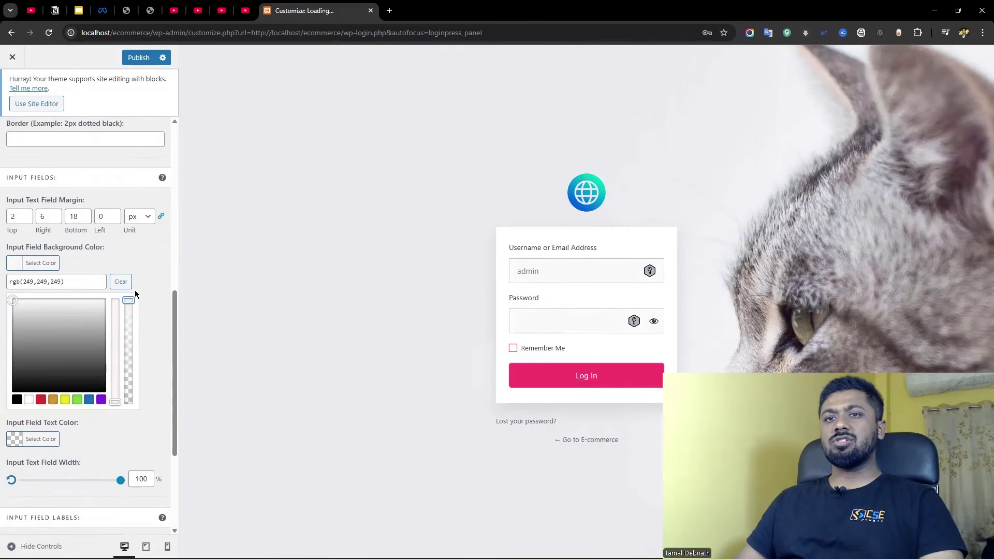
pyautogui.click(128, 252)
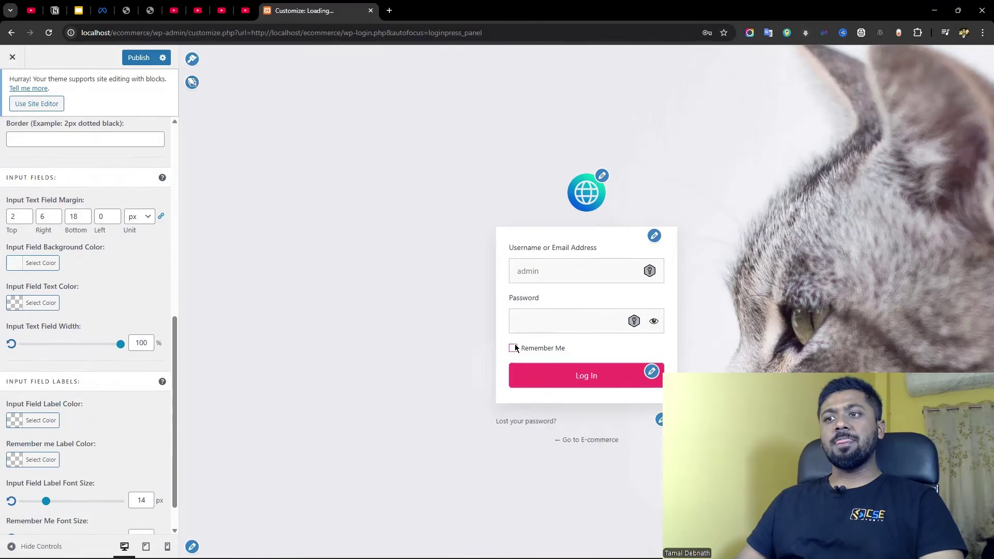
# - Open the Log In button's customization settings, try several preset colors and set the button color to teal, rgb(26,173,168)
pyautogui.scroll(-1, 71, 326)
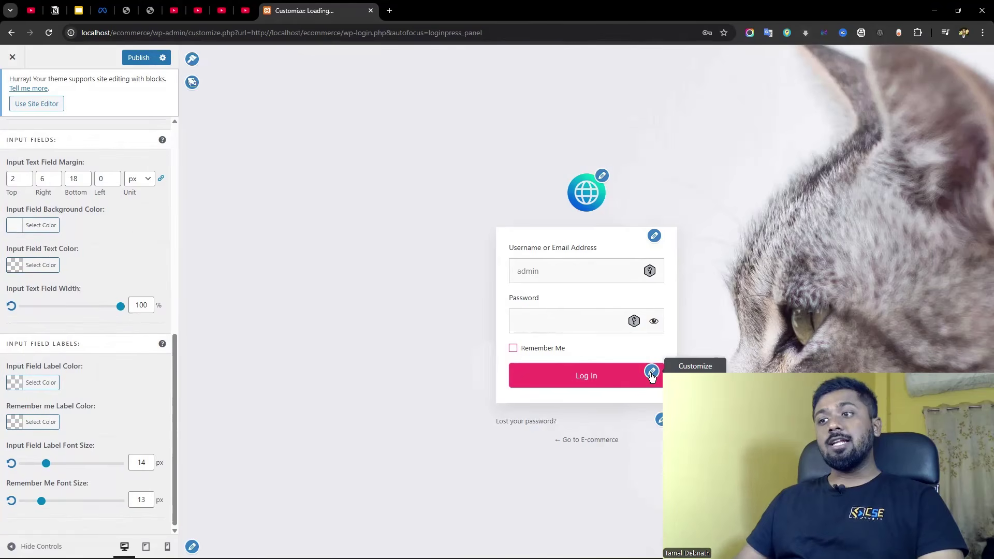
pyautogui.click(651, 371)
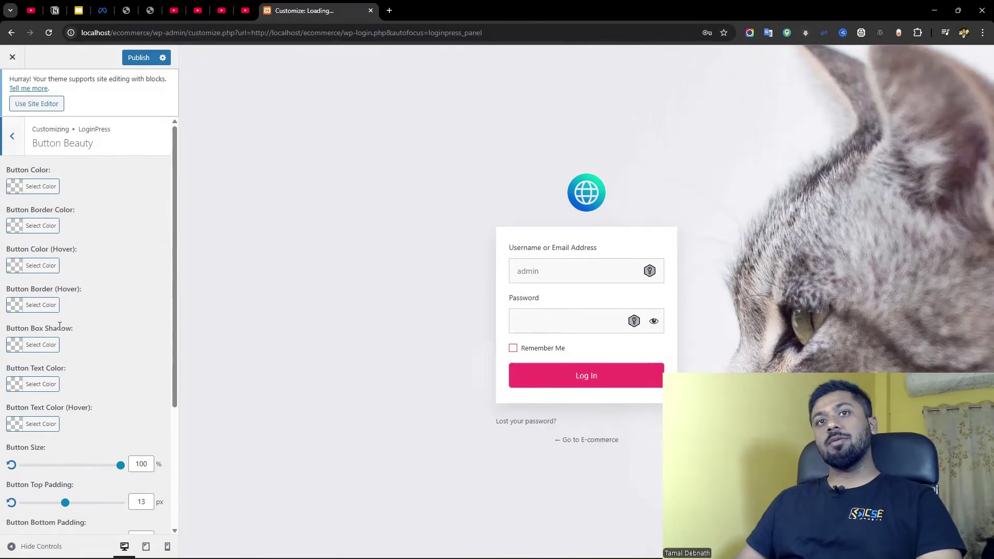
pyautogui.click(36, 190)
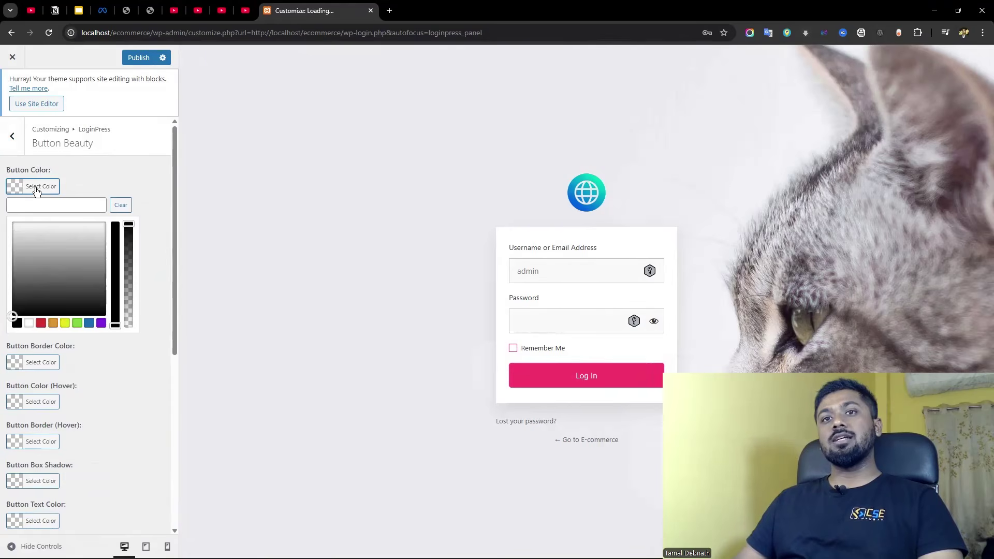
pyautogui.click(39, 322)
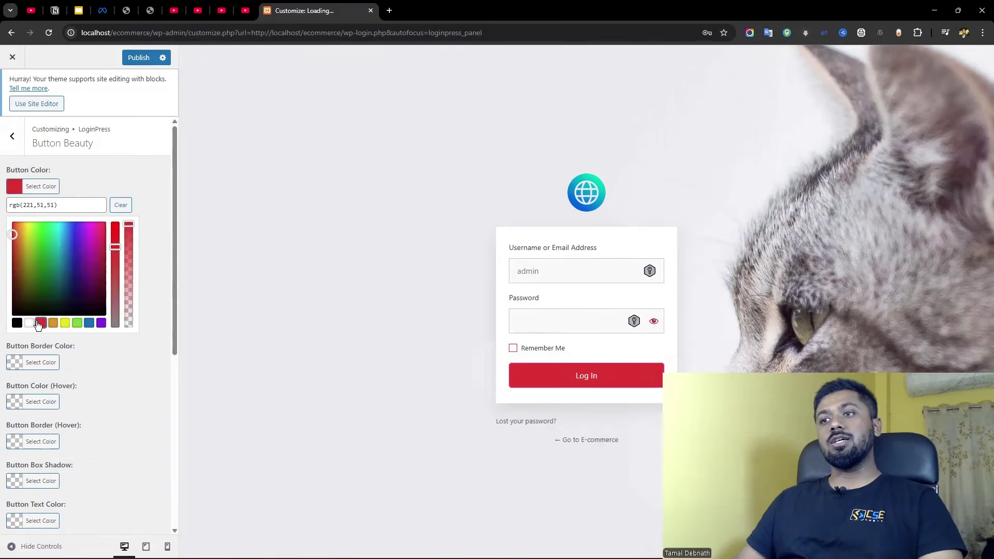
pyautogui.click(65, 322)
pyautogui.click(89, 323)
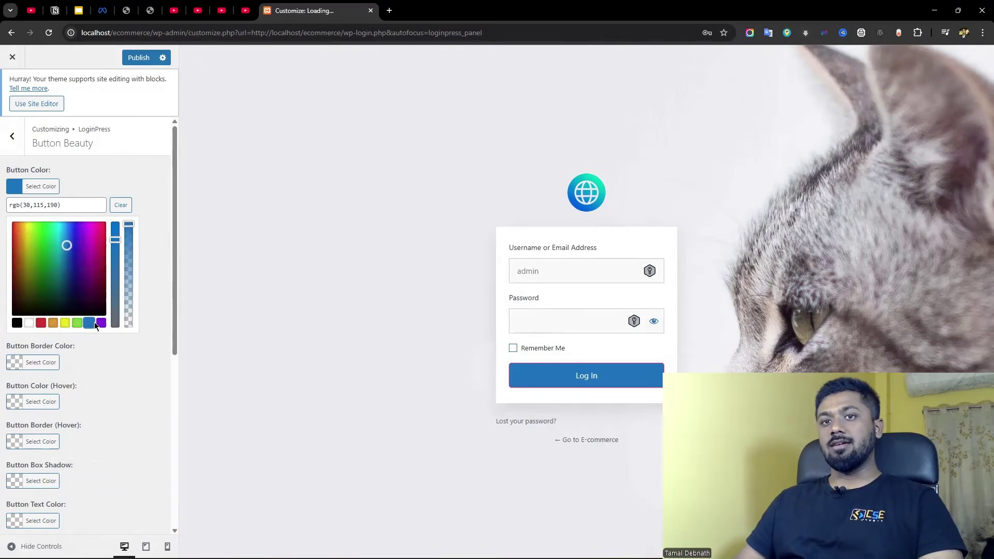
pyautogui.click(101, 323)
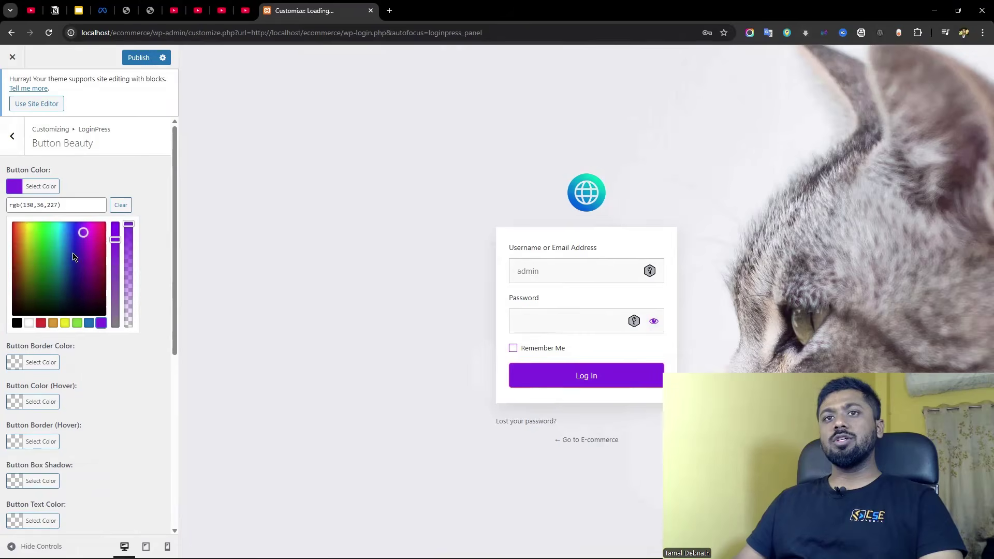
pyautogui.click(53, 231)
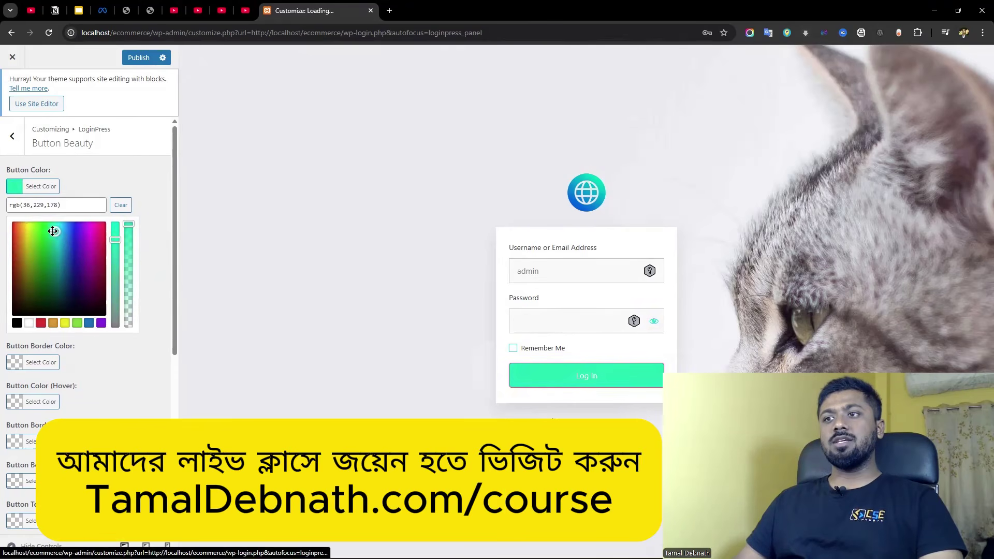
pyautogui.moveTo(53, 231); pyautogui.dragTo(58, 252)
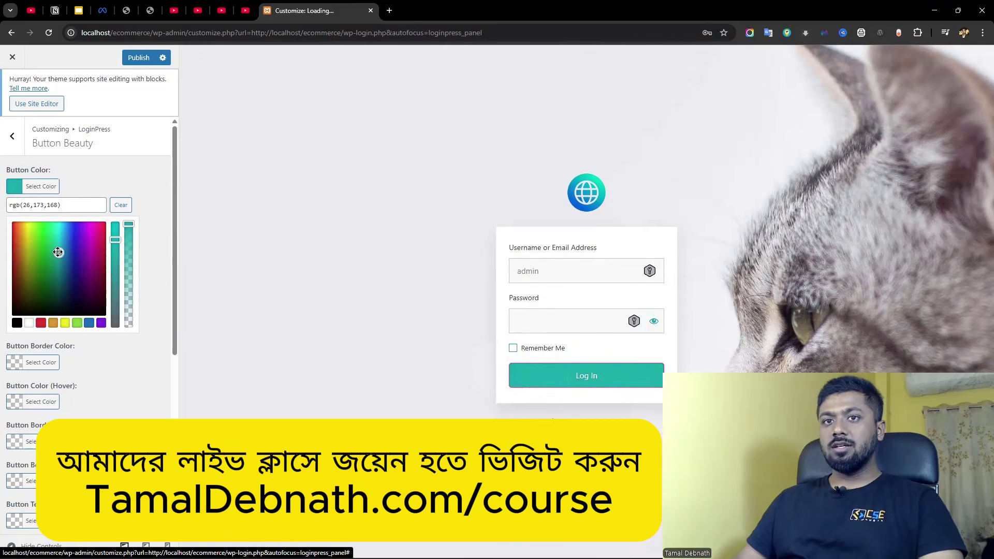
# - Set the Log In button's border color to light grey
pyautogui.scroll(-2, 102, 353)
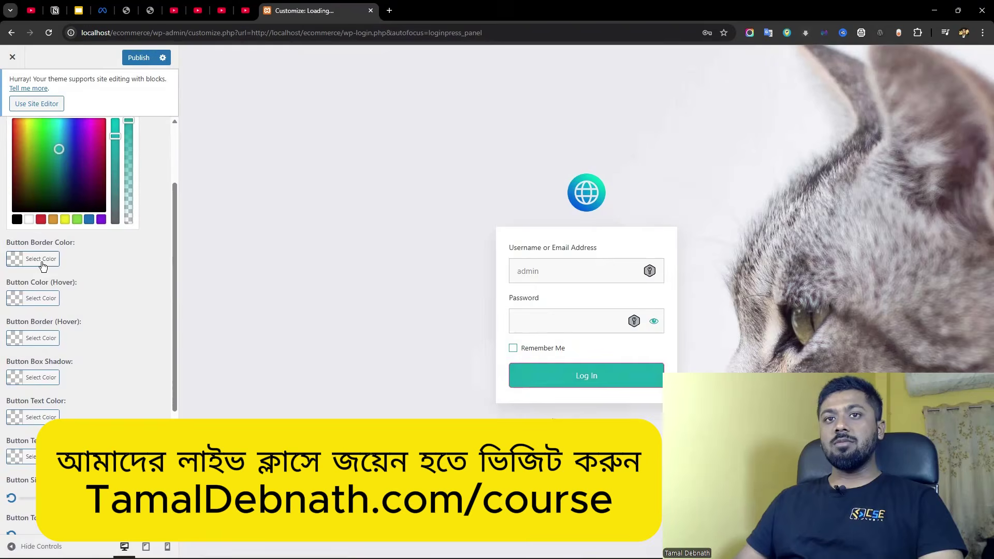
pyautogui.click(43, 265)
pyautogui.moveTo(24, 272); pyautogui.dragTo(9, 186)
pyautogui.click(2, 277)
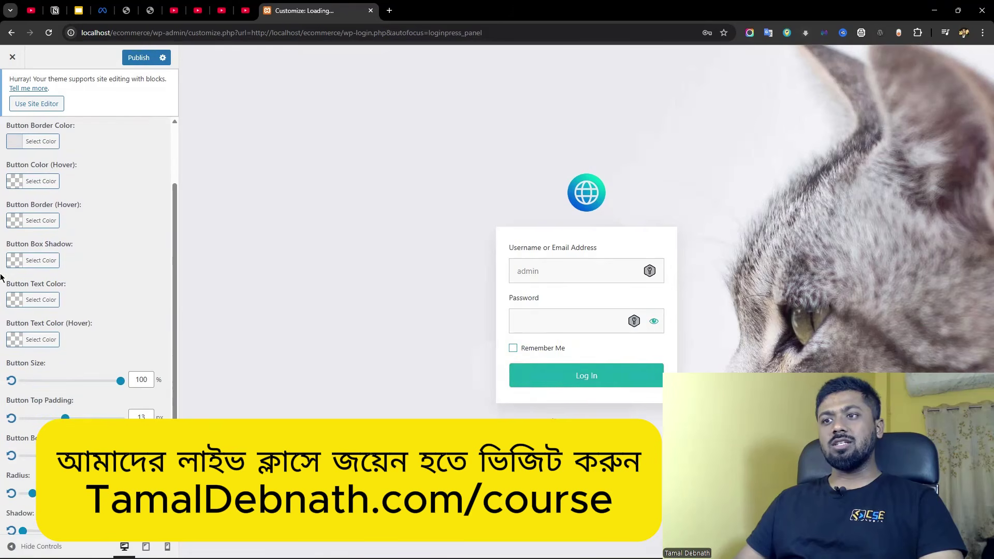
# - Look through the remaining button styling options and publish the login page customization
pyautogui.scroll(-2, 67, 297)
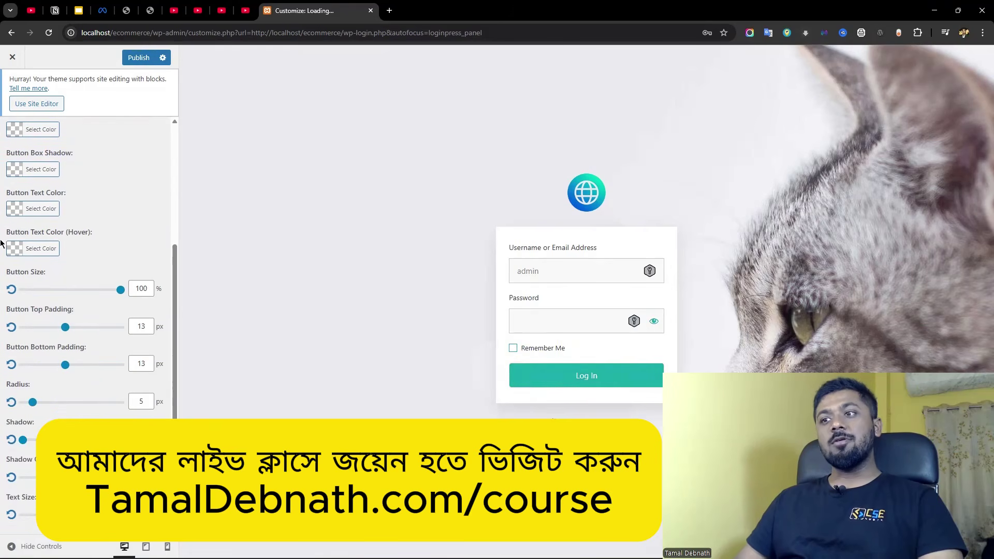
pyautogui.scroll(3, 41, 329)
pyautogui.scroll(1, 44, 334)
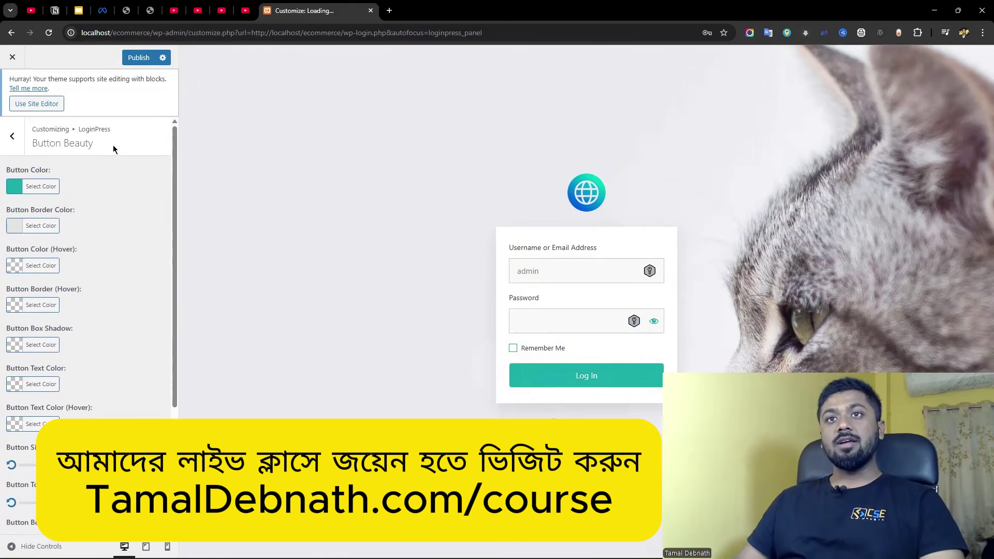
pyautogui.click(138, 57)
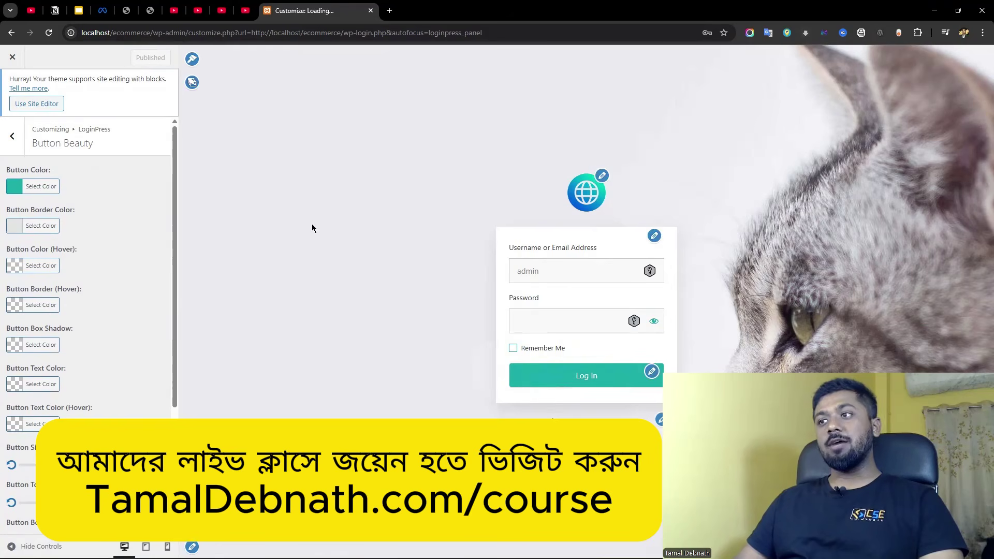